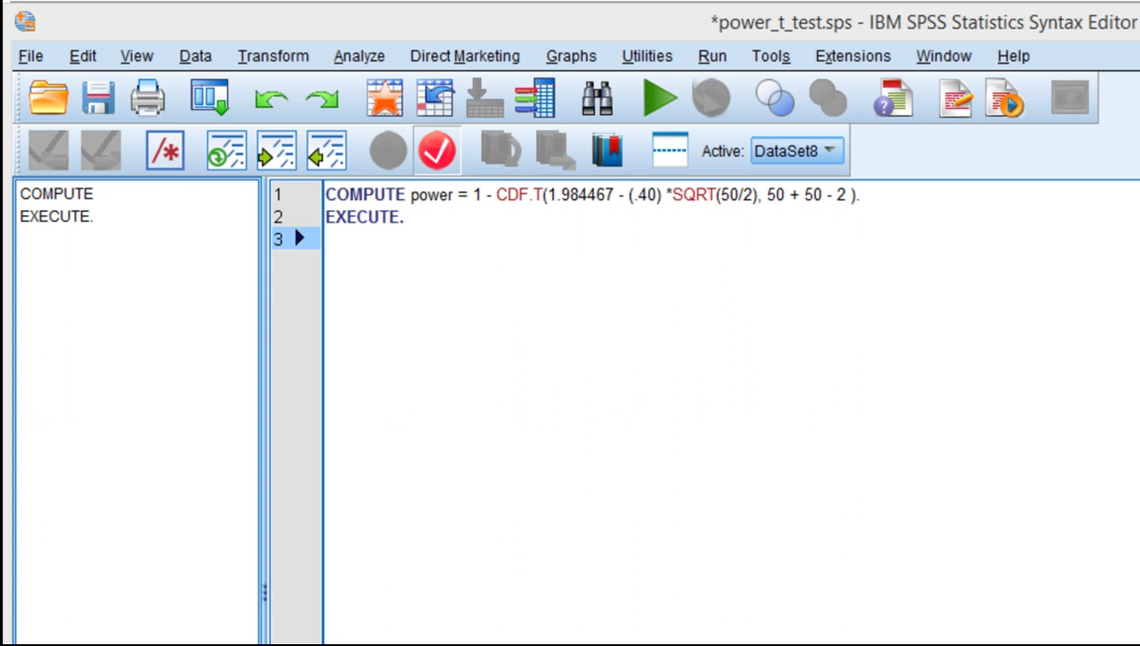
Walk through the .40 effect size in the SPSS COMPUTE line.
{"action": "left_click", "coordinate": [651, 195]}
{"action": "key", "text": "shift+Left"}
{"action": "key", "text": "shift+Left"}
{"action": "key", "text": "shift+Left"}
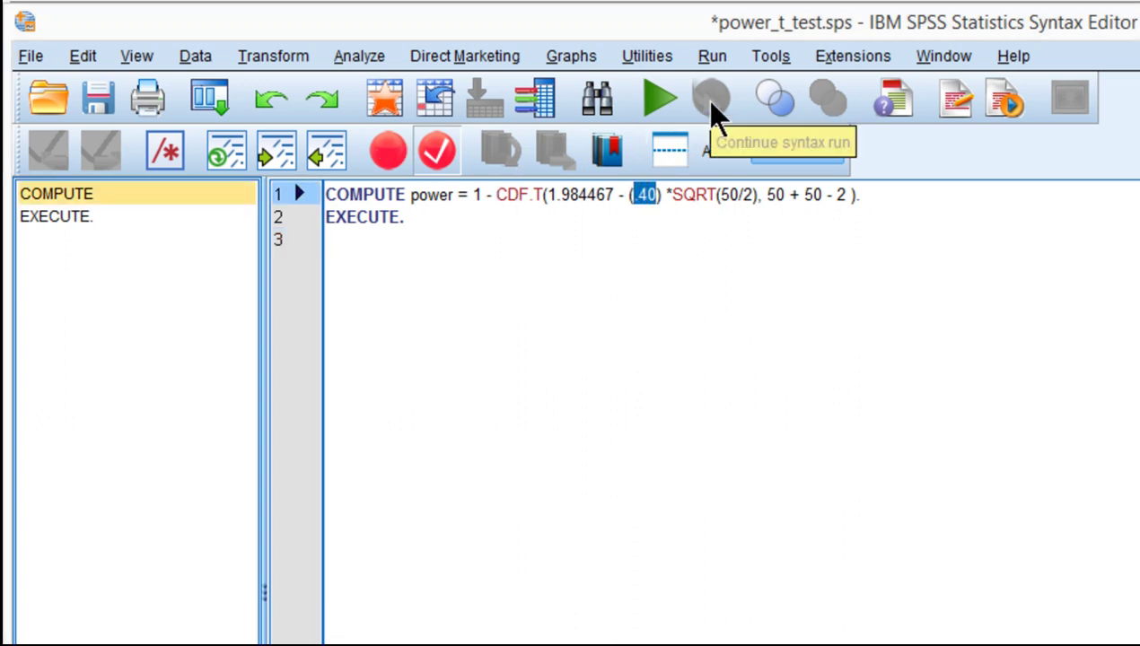
{"action": "key", "text": "Left"}
{"action": "key", "text": "Right"}
{"action": "key", "text": "Right"}
{"action": "key", "text": "Right"}
{"action": "key", "text": "shift+Left"}
{"action": "key", "text": "shift+Left"}
{"action": "key", "text": "shift+Left"}
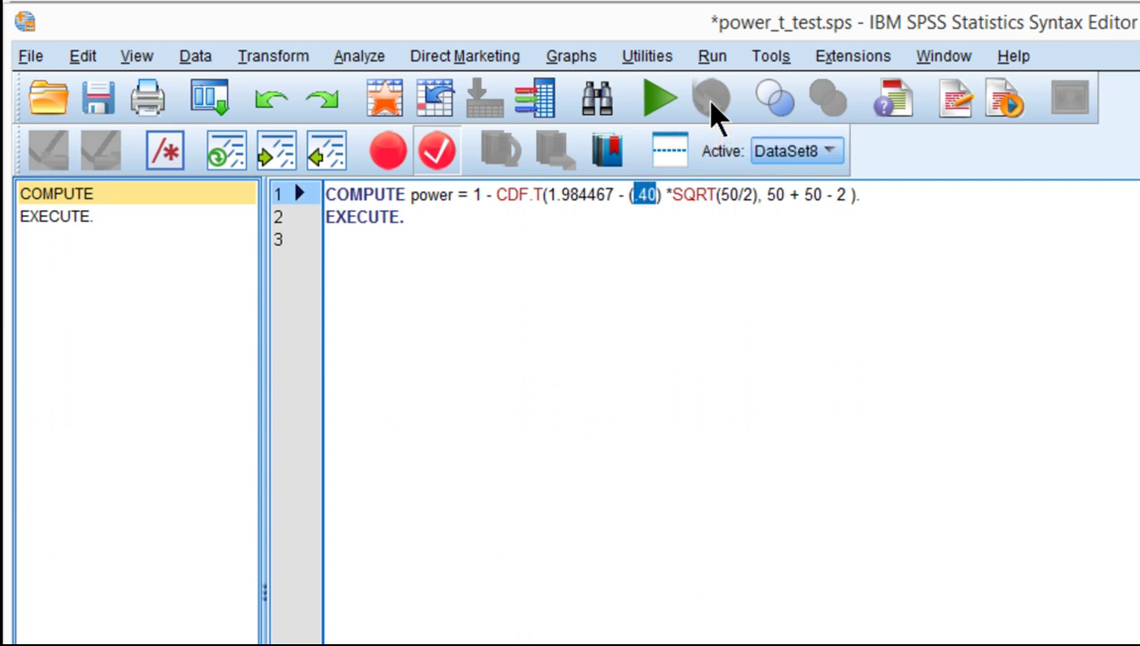
{"action": "key", "text": "Left"}
{"action": "key", "text": "Right"}
{"action": "key", "text": "Right"}
{"action": "key", "text": "Right"}
{"action": "key", "text": "Left"}
{"action": "key", "text": "Right"}
{"action": "key", "text": "Right"}
{"action": "key", "text": "Right"}
Highlight the group sizes in the 50 + 50 - 2 and SQRT(50/2) terms.
{"action": "left_click", "coordinate": [763, 197]}
{"action": "key", "text": "shift+Right"}
{"action": "key", "text": "shift+Right"}
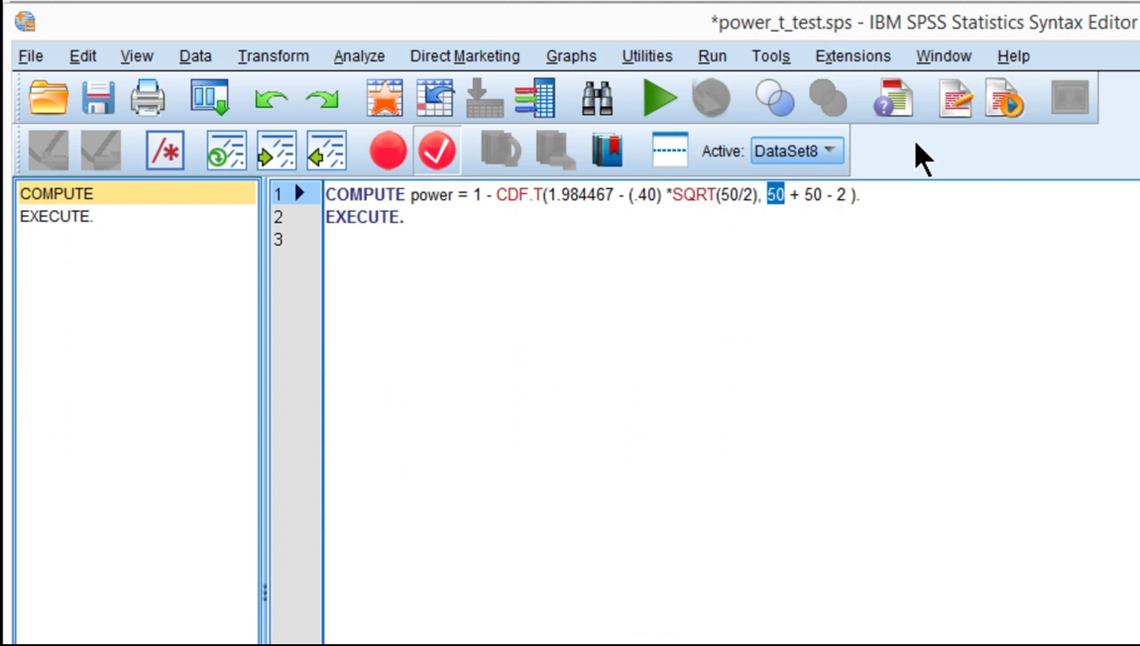
{"action": "key", "text": "Right"}
{"action": "key", "text": "Right"}
{"action": "key", "text": "Right"}
{"action": "key", "text": "Right"}
{"action": "key", "text": "shift+Right"}
{"action": "key", "text": "shift+Right"}
{"action": "key", "text": "Left"}
{"action": "key", "text": "Left"}
{"action": "key", "text": "Left"}
{"action": "key", "text": "Left"}
{"action": "key", "text": "Left"}
{"action": "key", "text": "Left"}
{"action": "key", "text": "Left"}
{"action": "key", "text": "Left"}
{"action": "key", "text": "Left"}
{"action": "key", "text": "Left"}
{"action": "key", "text": "Left"}
{"action": "key", "text": "Left"}
{"action": "key", "text": "Left"}
{"action": "key", "text": "shift+Right"}
{"action": "key", "text": "shift+Right"}
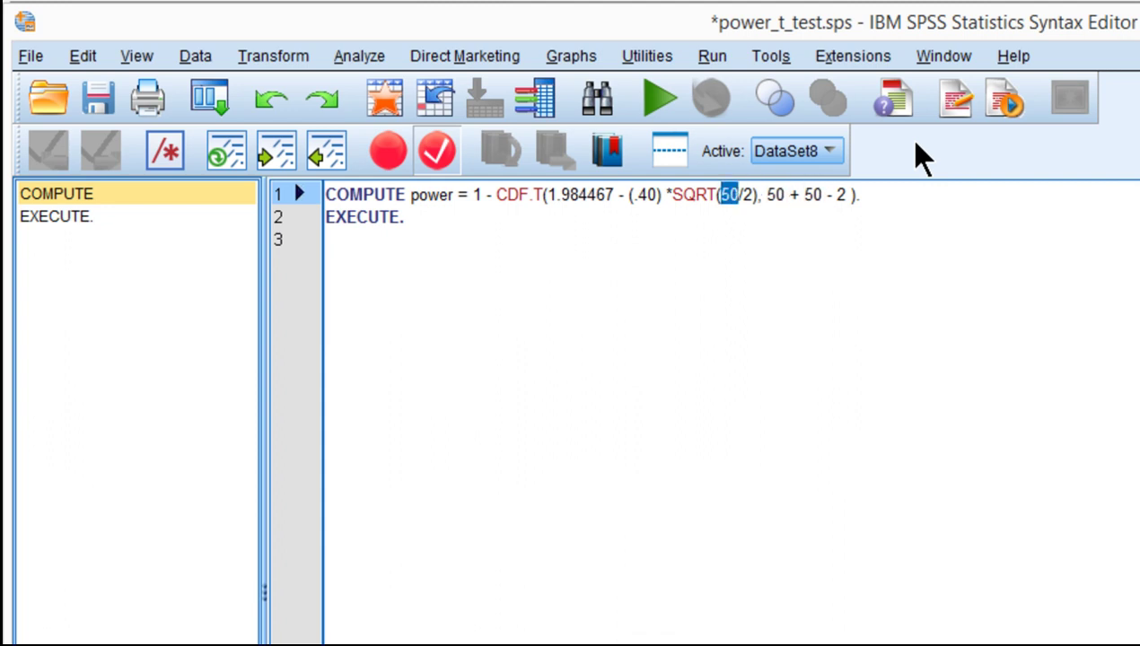
{"action": "key", "text": "Left"}
{"action": "key", "text": "Left"}
{"action": "key", "text": "Right"}
{"action": "key", "text": "Right"}
{"action": "key", "text": "Right"}
{"action": "key", "text": "Right"}
{"action": "key", "text": "Right"}
{"action": "key", "text": "Right"}
{"action": "key", "text": "Right"}
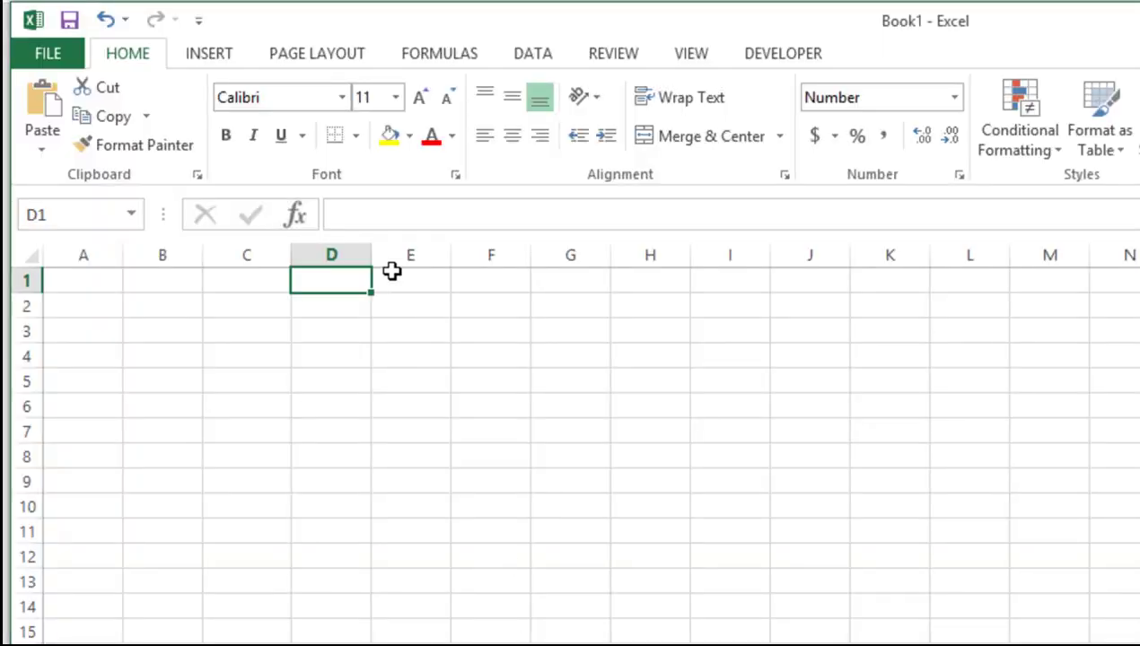
Enter =HARMEAN(50,50) in Excel cell D1, giving 50.000.
{"action": "type", "text": "=H"}
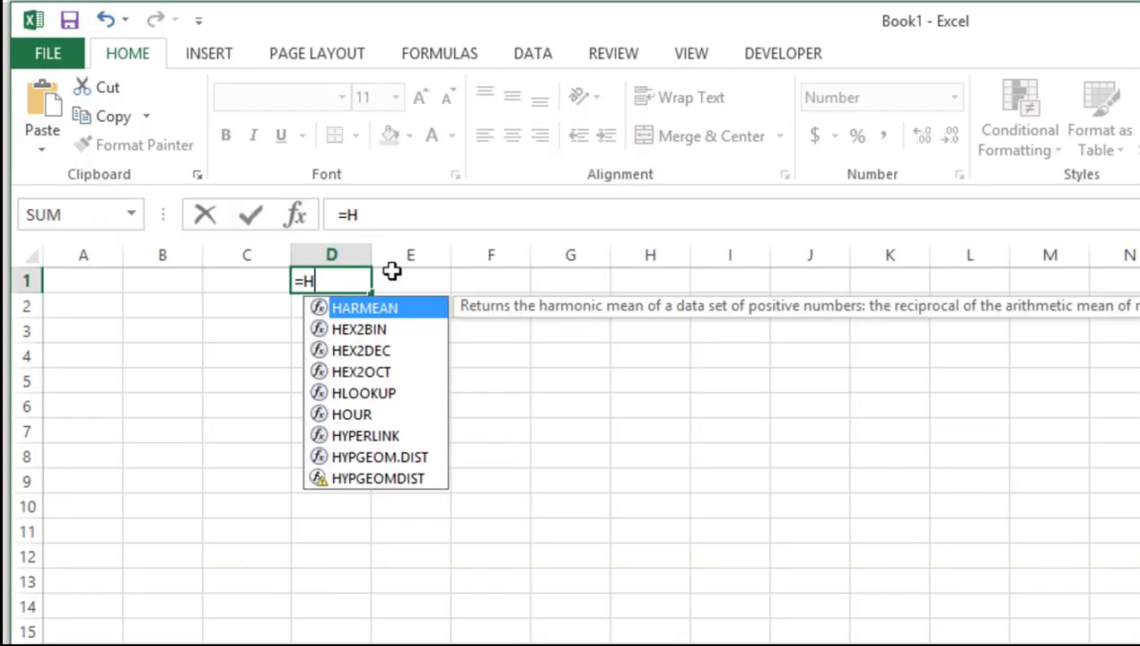
{"action": "type", "text": "ARMEA"}
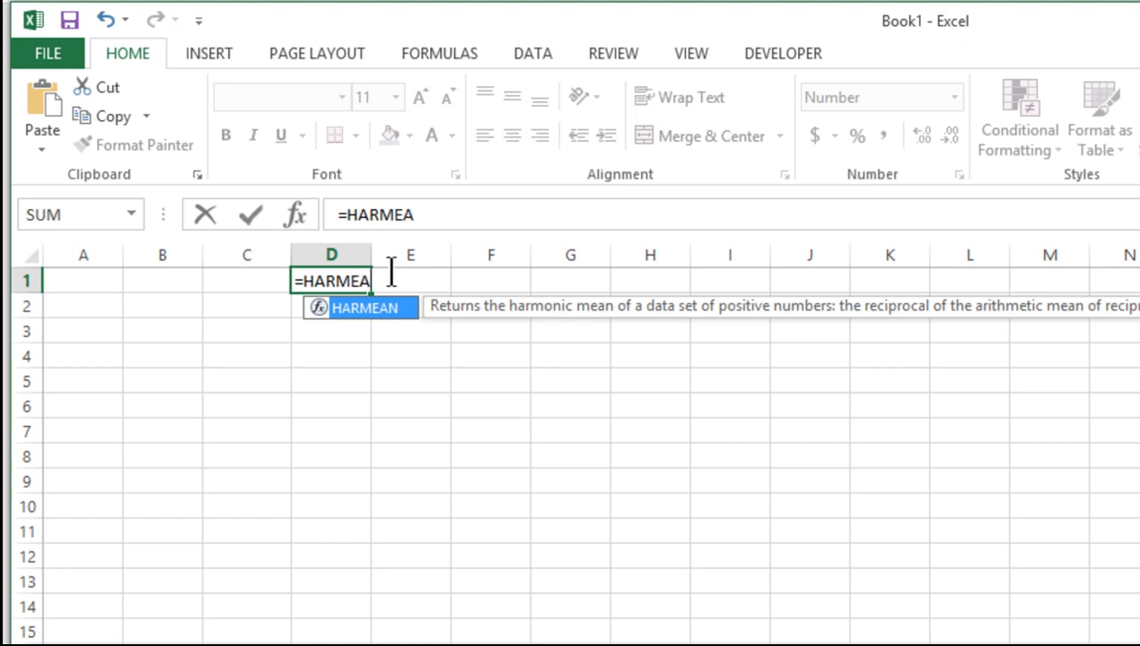
{"action": "type", "text": "N("}
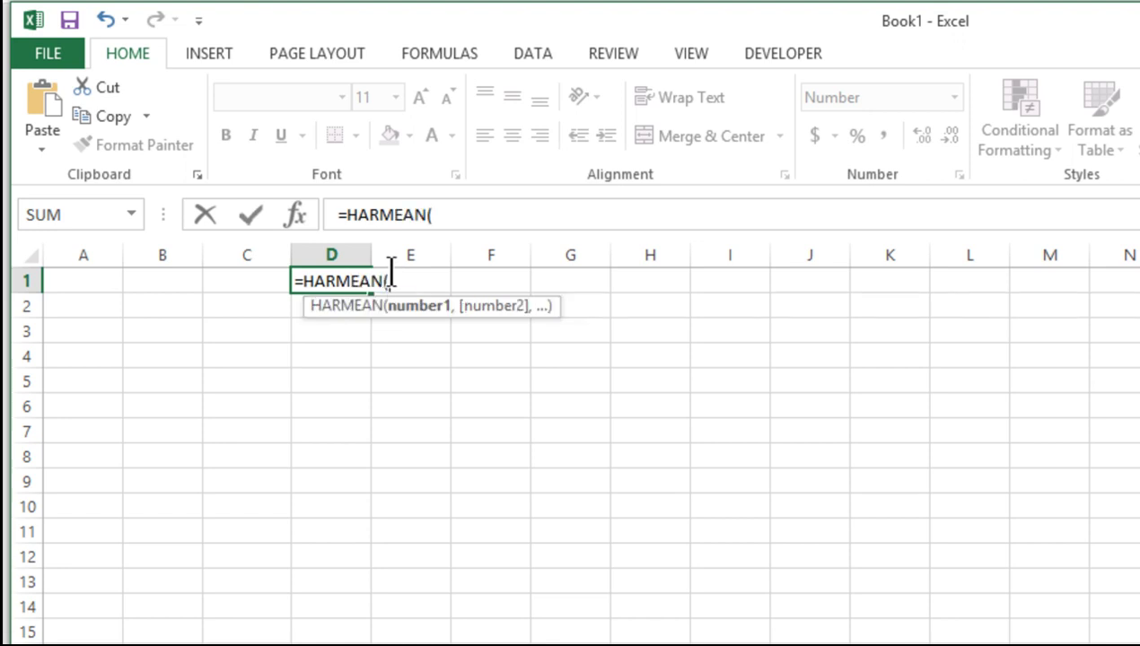
{"action": "type", "text": "50,50"}
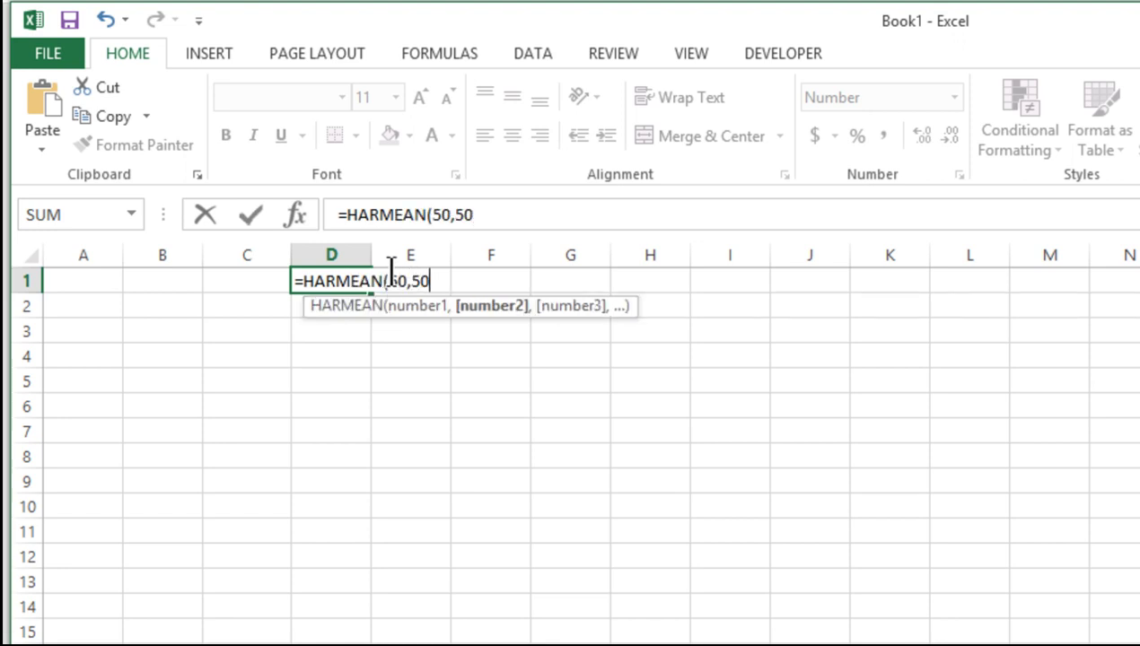
{"action": "type", "text": ")"}
{"action": "key", "text": "Return"}
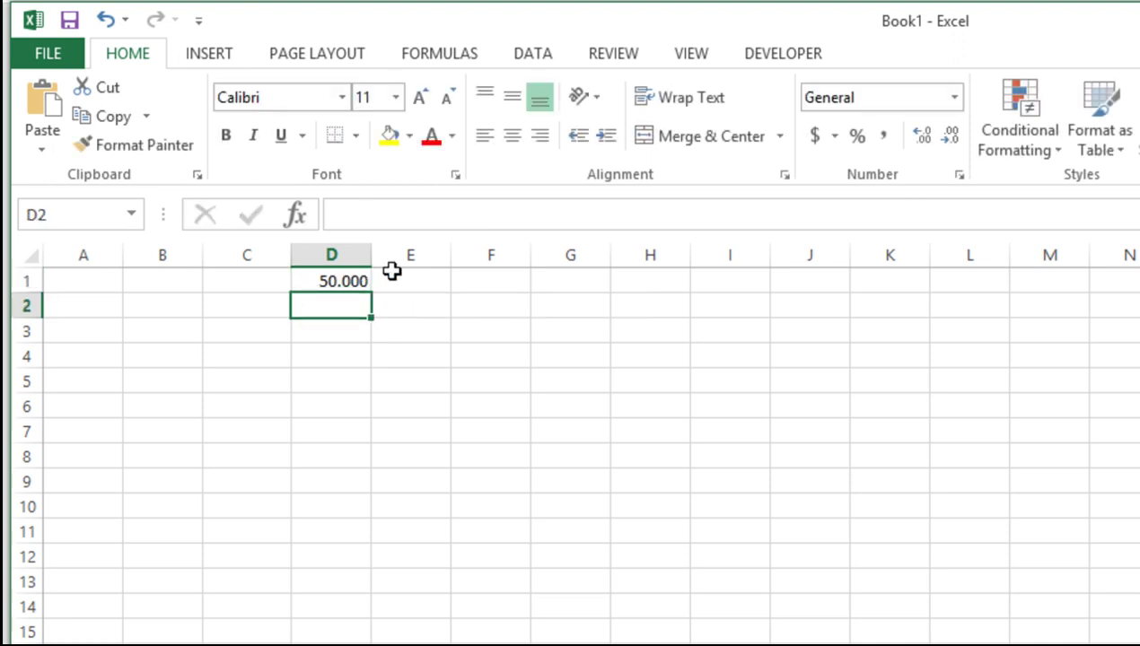
{"action": "key", "text": "Up"}
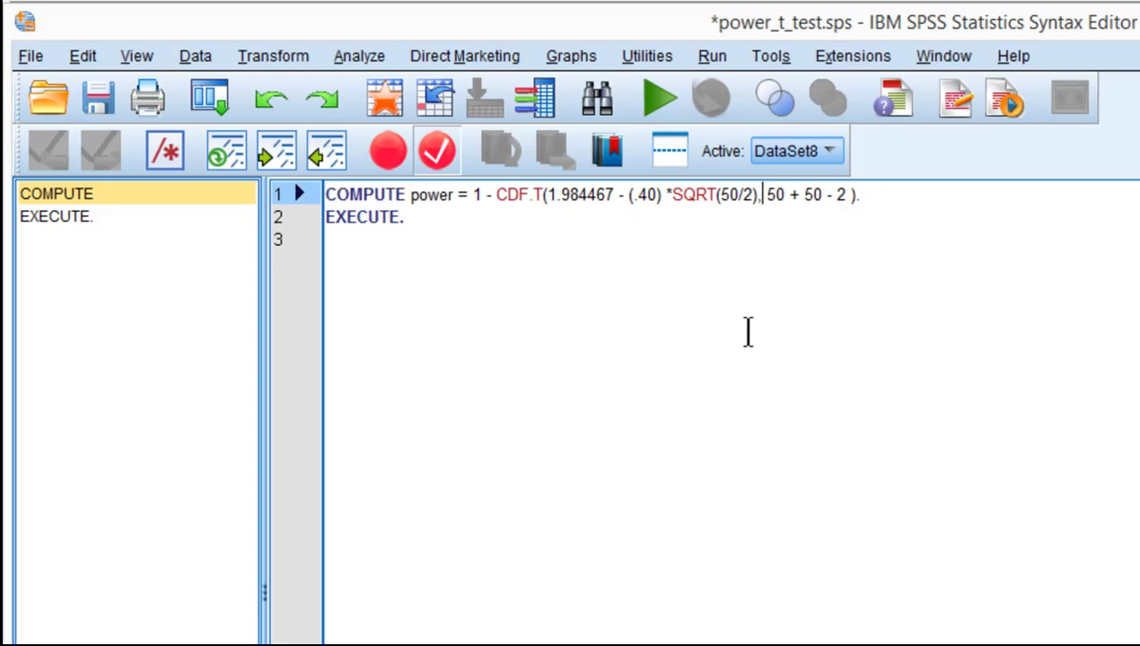
Highlight the 50 in SQRT(50/2) and the critical t value 1.984467 in the COMPUTE line.
{"action": "left_click", "coordinate": [735, 196]}
{"action": "key", "text": "Left"}
{"action": "key", "text": "Left"}
{"action": "key", "text": "Left"}
{"action": "key", "text": "Left"}
{"action": "key", "text": "Left"}
{"action": "key", "text": "Left"}
{"action": "key", "text": "Left"}
{"action": "key", "text": "Left"}
{"action": "key", "text": "Left"}
{"action": "key", "text": "Left"}
{"action": "key", "text": "Left"}
{"action": "key", "text": "Left"}
{"action": "key", "text": "Left"}
{"action": "key", "text": "Left"}
{"action": "key", "text": "Left"}
{"action": "key", "text": "Left"}
{"action": "key", "text": "Left"}
{"action": "key", "text": "shift+Left"}
{"action": "key", "text": "shift+Left"}
{"action": "key", "text": "shift+Left"}
{"action": "key", "text": "shift+Left"}
{"action": "key", "text": "shift+Left"}
{"action": "key", "text": "shift+Left"}
{"action": "key", "text": "shift+Left"}
{"action": "key", "text": "shift+Left"}
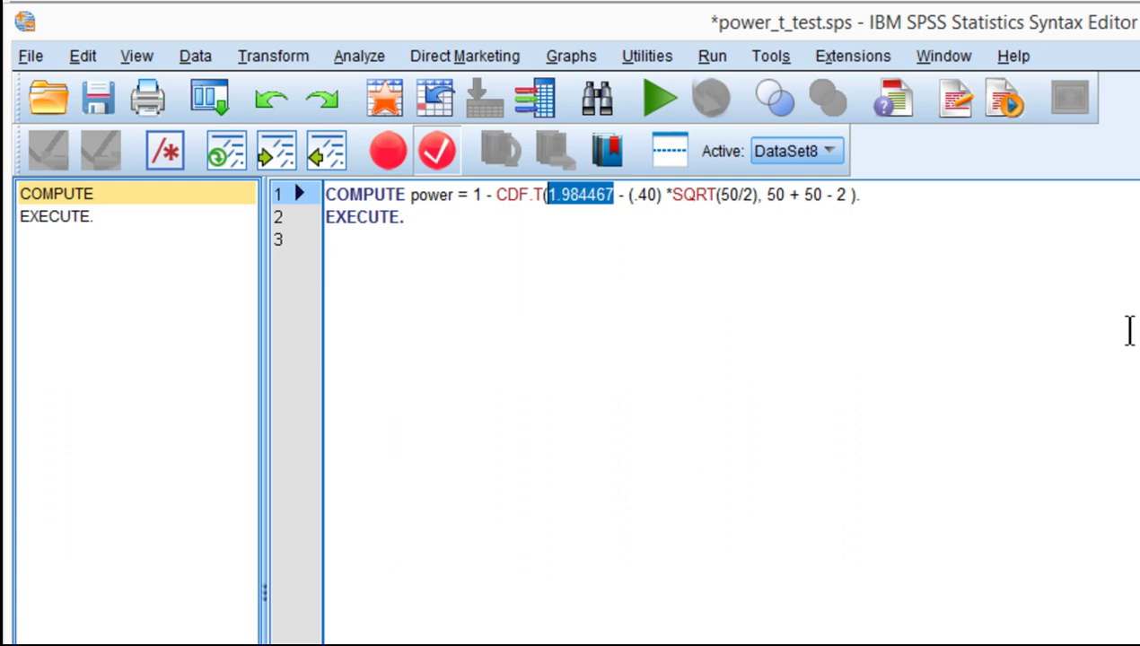
{"action": "key", "text": "Left"}
{"action": "key", "text": "Right"}
{"action": "key", "text": "Right"}
{"action": "key", "text": "Right"}
{"action": "key", "text": "Right"}
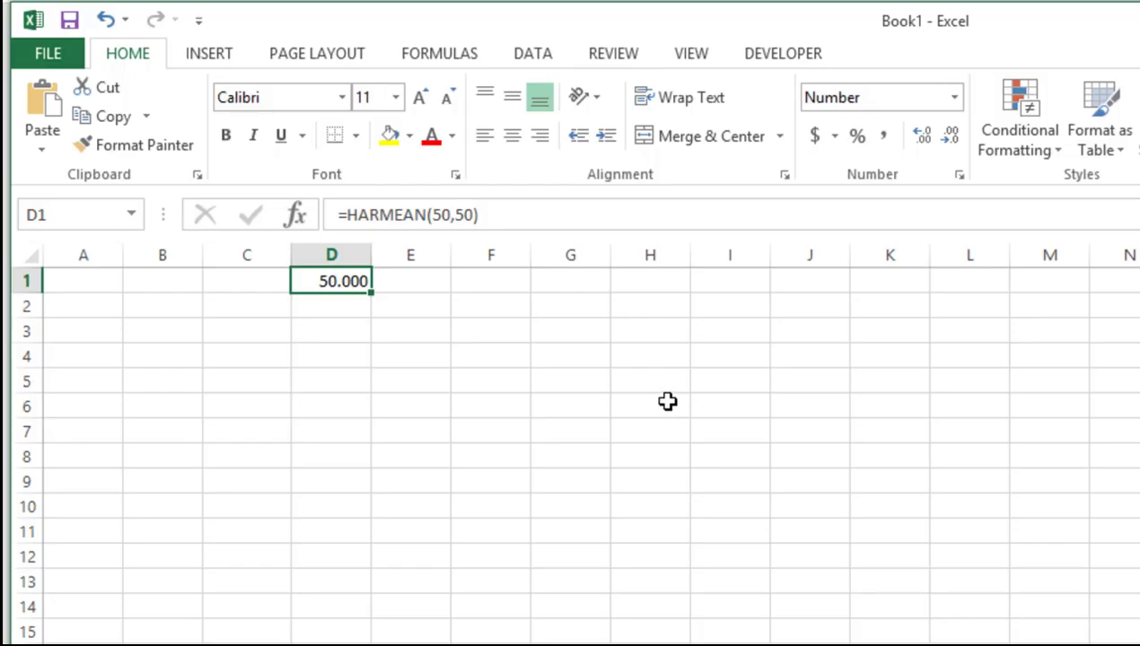
Enter =T.INV.2T(.05, 98) in Excel cell F1, giving critical t 1.984467.
{"action": "key", "text": "alt+Tab"}
{"action": "left_click", "coordinate": [494, 286]}
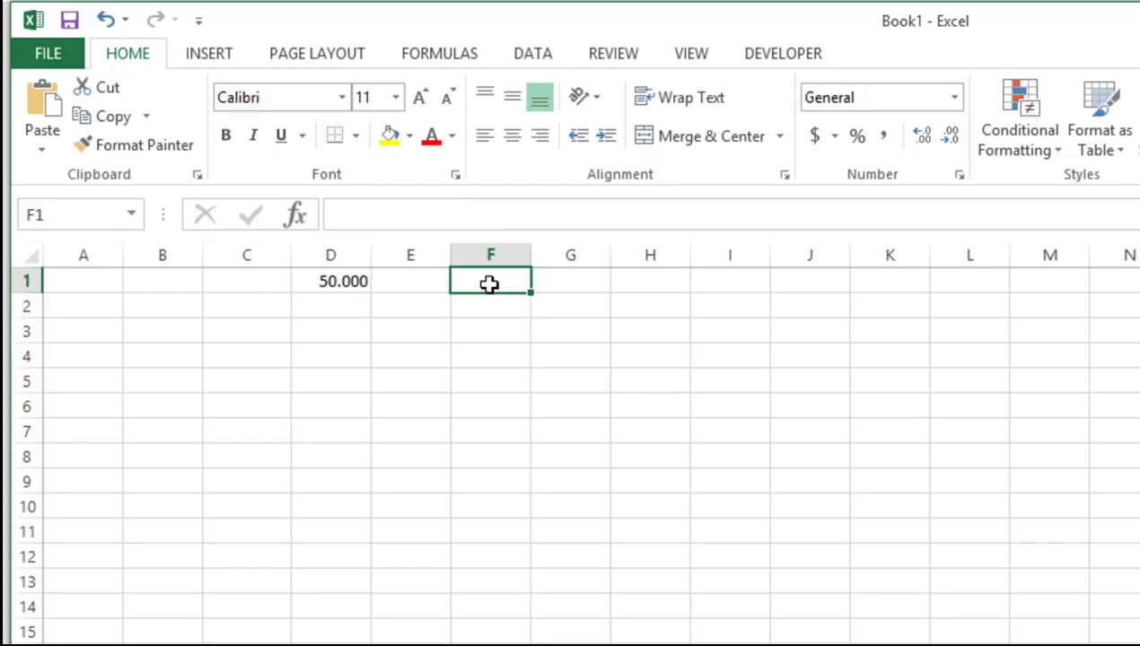
{"action": "type", "text": "=T"}
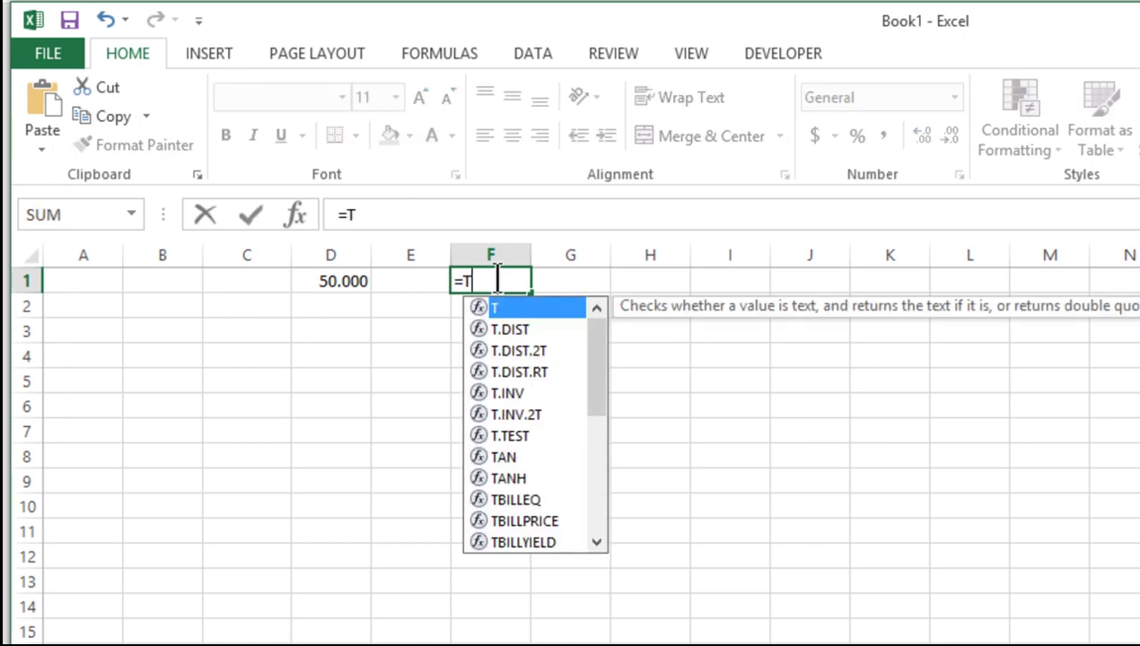
{"action": "type", "text": ".INV"}
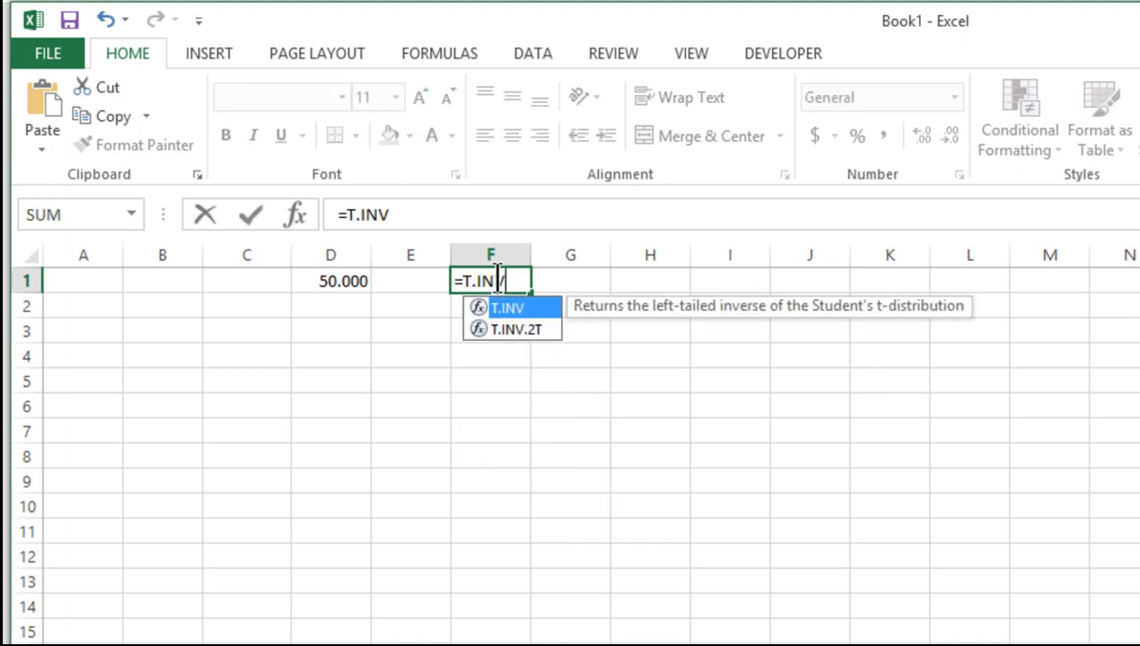
{"action": "type", "text": ".2T"}
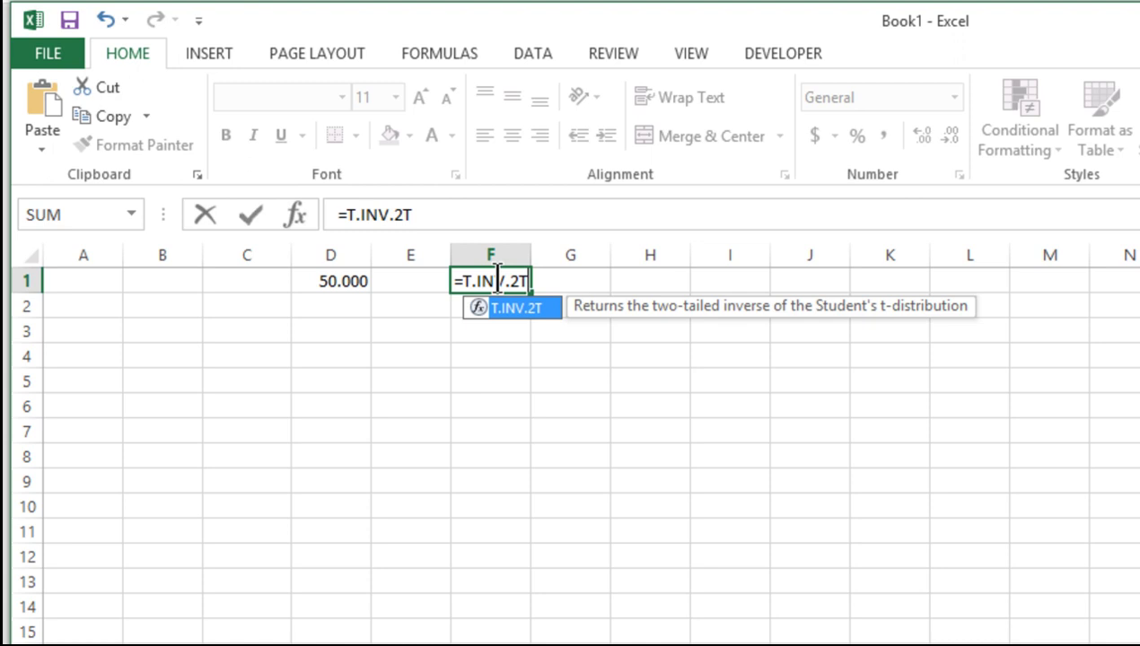
{"action": "type", "text": "(.05"}
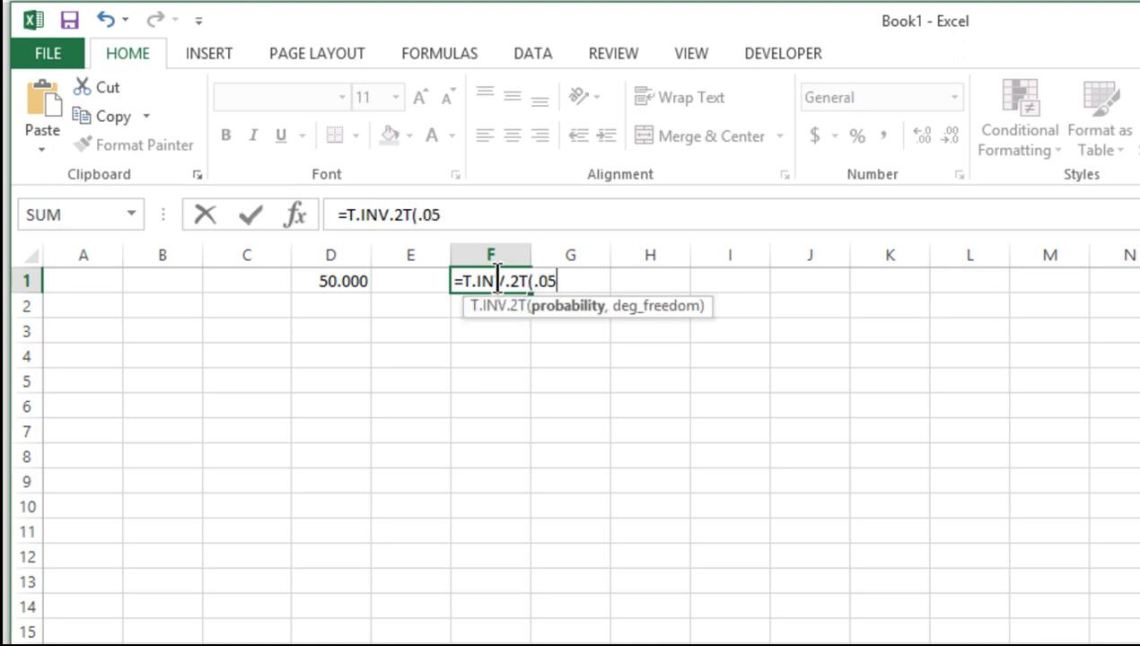
{"action": "type", "text": ","}
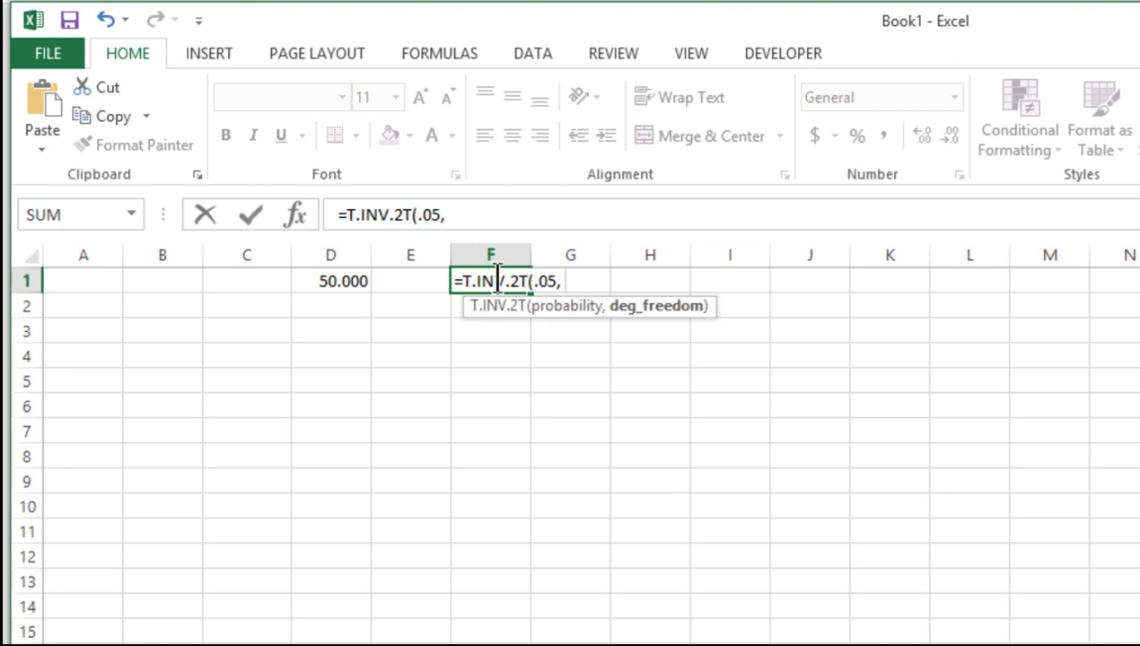
{"action": "type", "text": " 98)"}
{"action": "key", "text": "ctrl+Return"}
{"action": "key", "text": "Return"}
{"action": "left_click", "coordinate": [499, 280]}
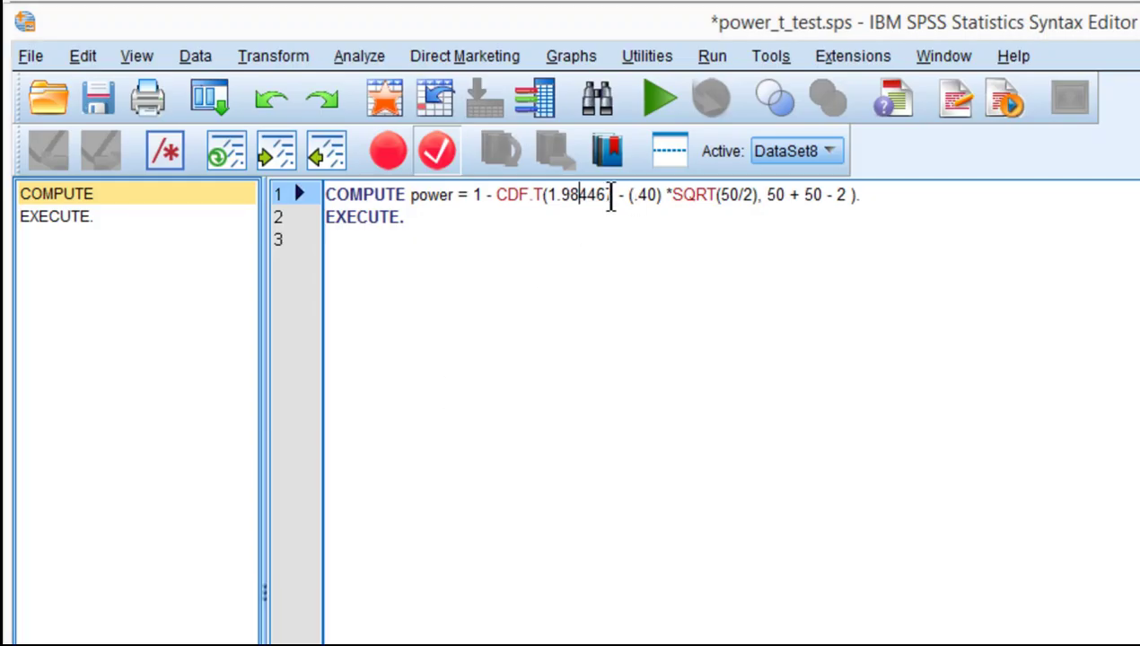
Point out the critical t value 1.984467 in the CDF.T term of the syntax.
{"action": "left_click", "coordinate": [610, 195]}
{"action": "key", "text": "shift+Left"}
{"action": "key", "text": "shift+Left"}
{"action": "key", "text": "shift+Left"}
{"action": "key", "text": "shift+Left"}
{"action": "key", "text": "shift+Left"}
{"action": "key", "text": "shift+Left"}
{"action": "key", "text": "shift+Left"}
{"action": "key", "text": "shift+Left"}
{"action": "key", "text": "Left"}
{"action": "left_click", "coordinate": [452, 239]}
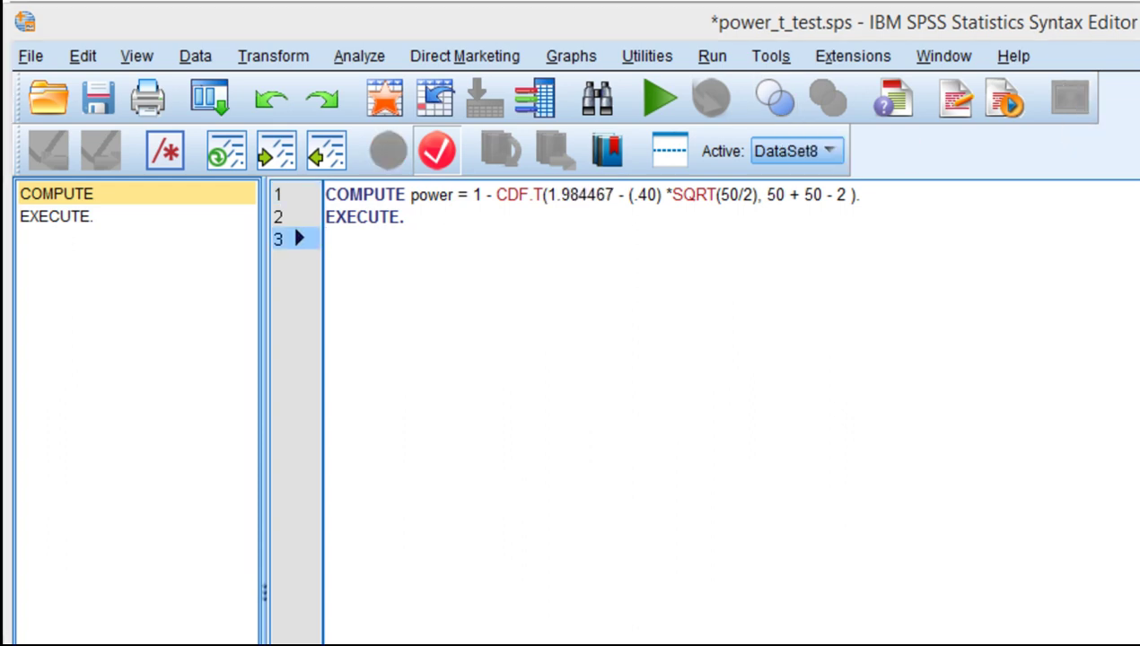
Add one case with value 1 in the Data Editor and widen the first column.
{"action": "key", "text": "alt+Tab"}
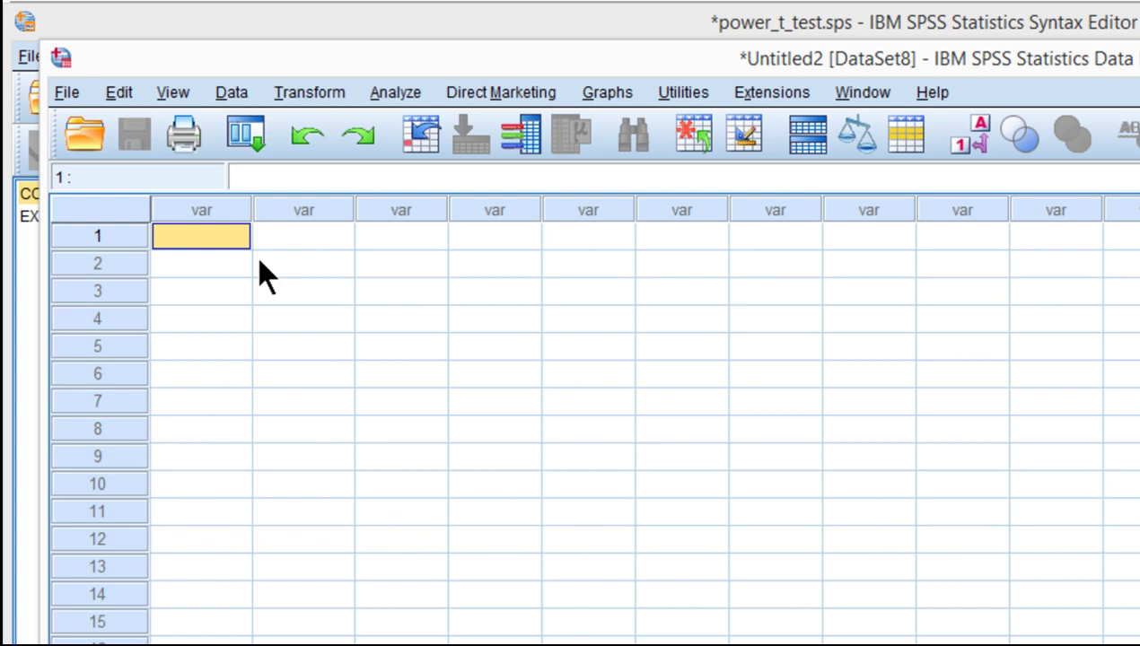
{"action": "type", "text": "1"}
{"action": "key", "text": "Tab"}
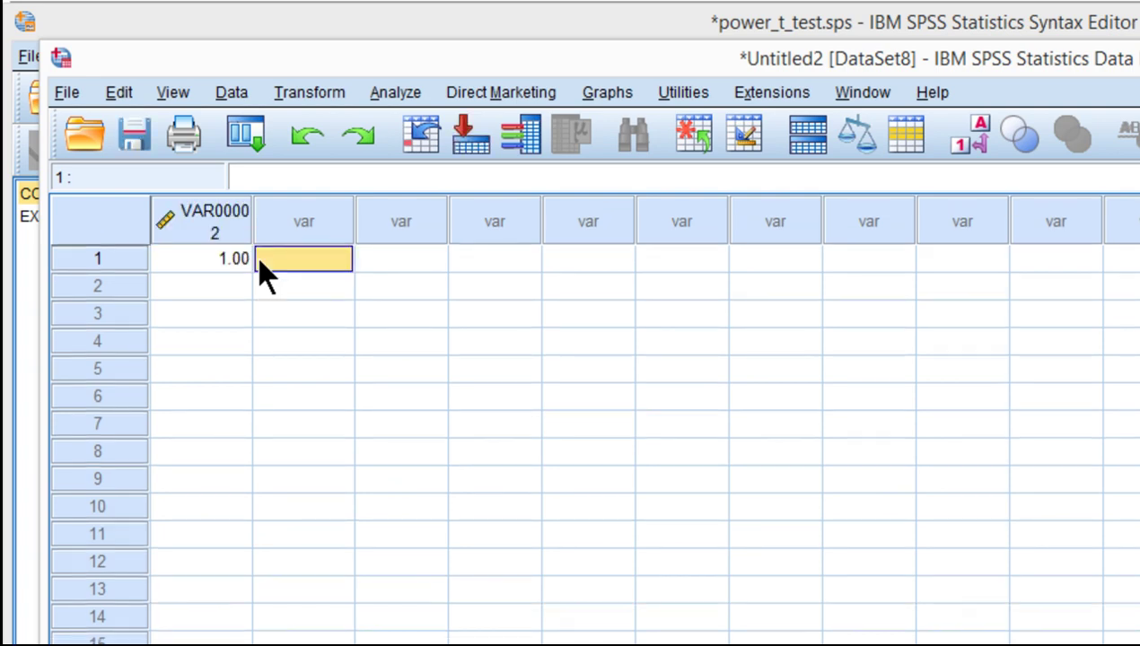
{"action": "left_click_drag", "start_coordinate": [254, 223], "coordinate": [264, 222]}
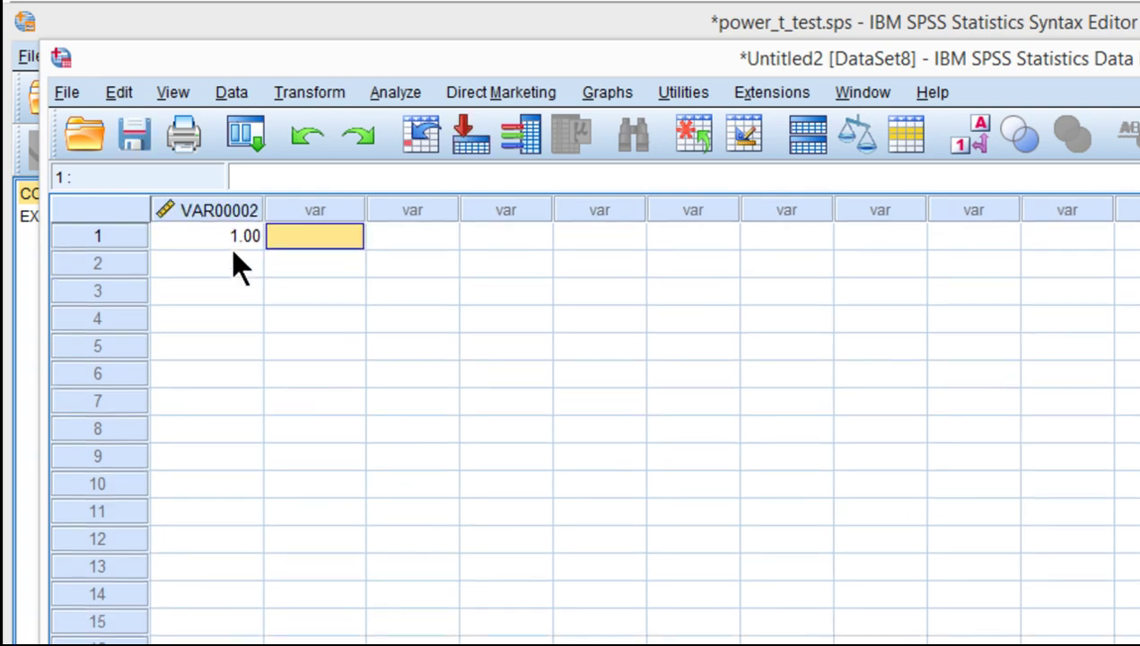
{"action": "left_click", "coordinate": [232, 240]}
{"action": "left_click", "coordinate": [314, 235]}
{"action": "key", "text": "alt+Tab"}
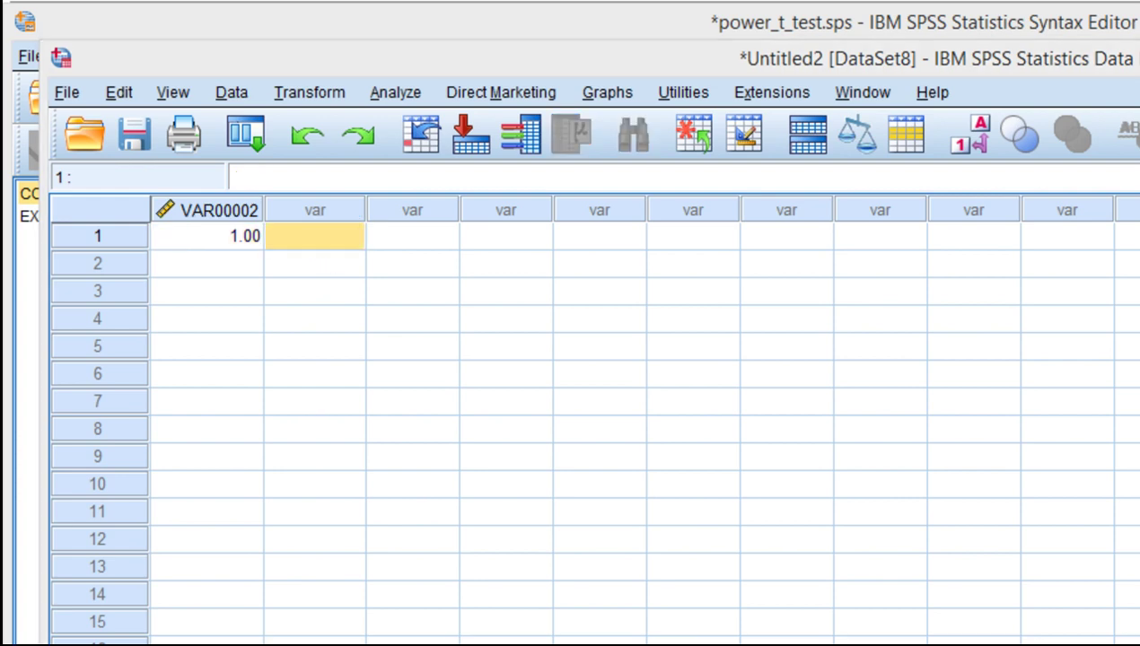
Run all the syntax and show the new power value .506 with 3 decimals.
{"action": "left_click", "coordinate": [712, 59]}
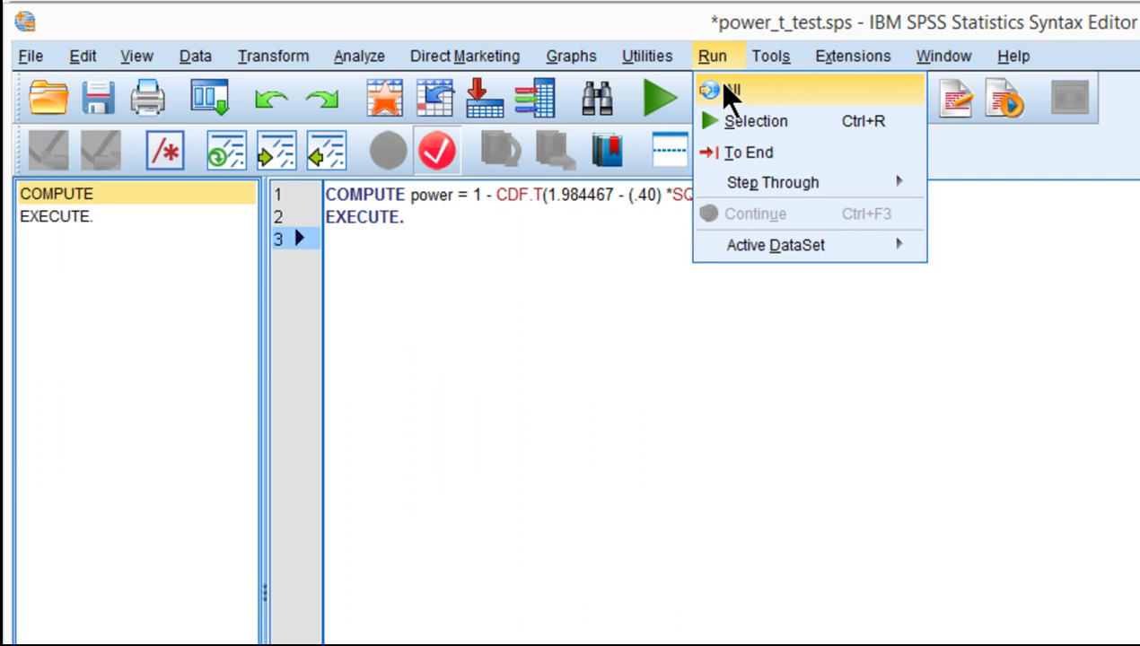
{"action": "left_click", "coordinate": [721, 89]}
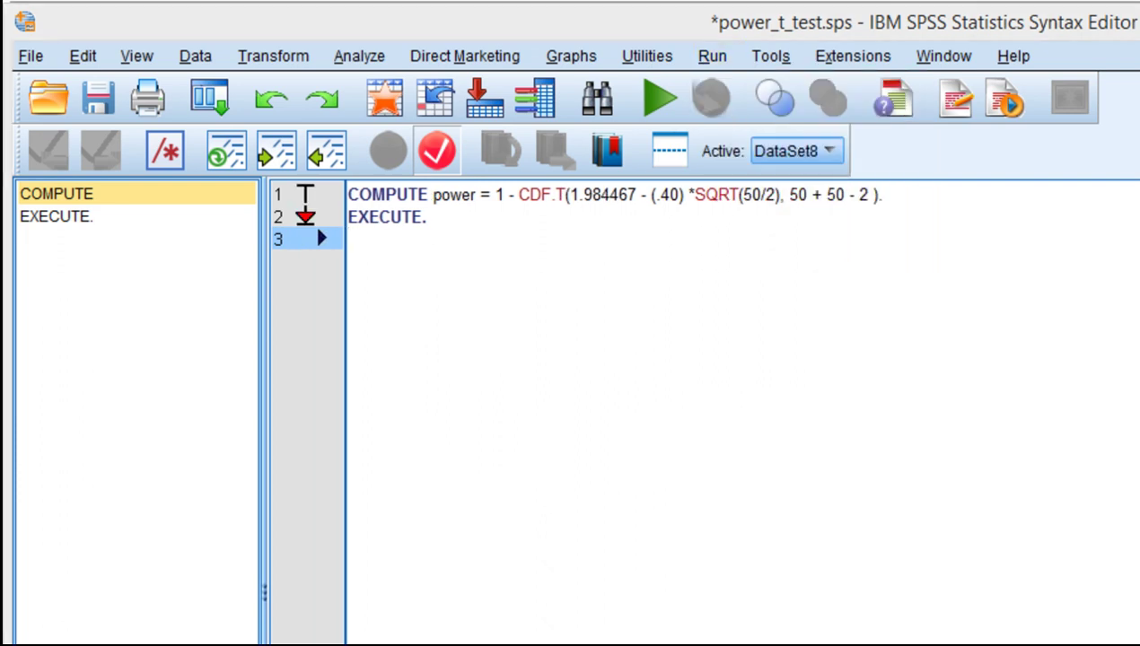
{"action": "key", "text": "alt+Tab"}
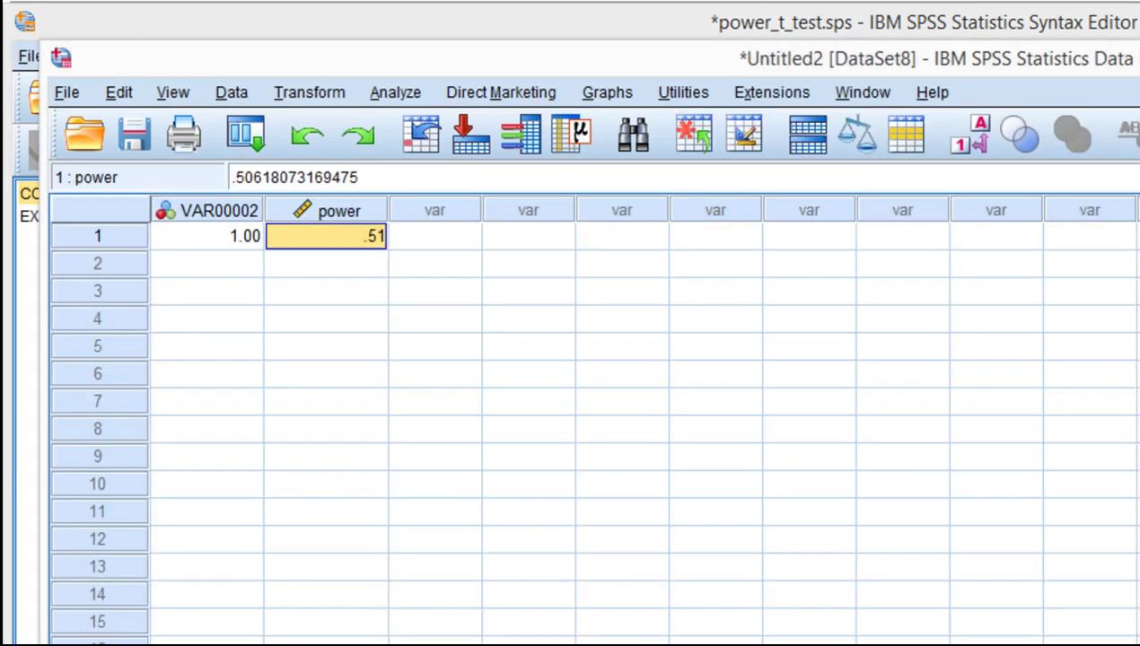
{"action": "key", "text": "ctrl+t"}
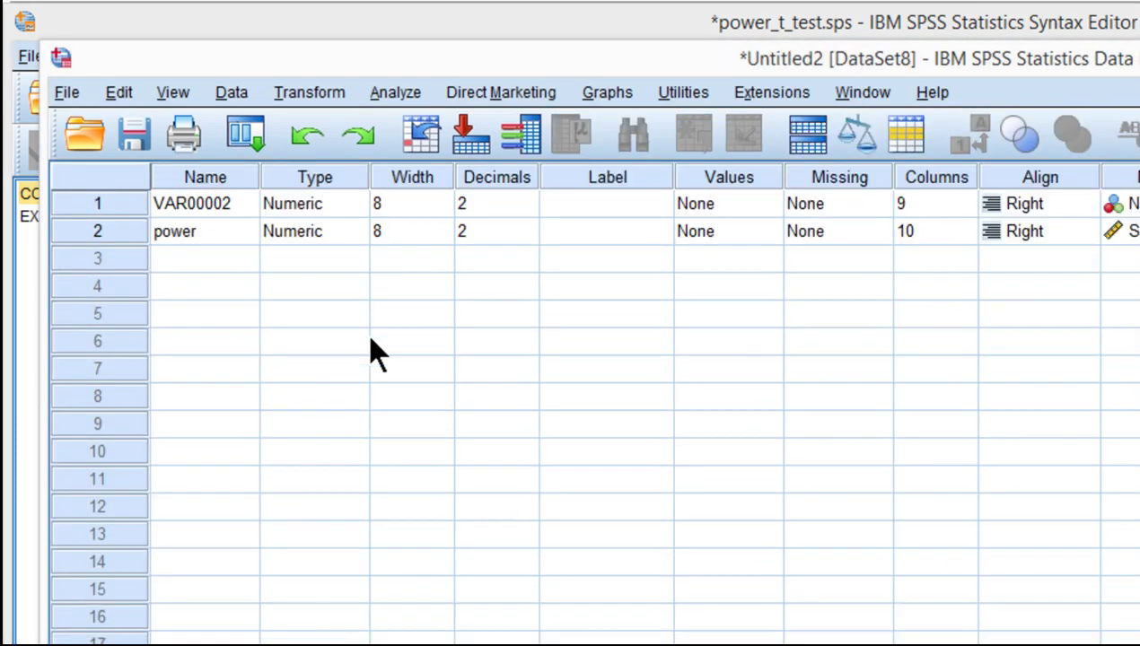
{"action": "left_click", "coordinate": [524, 232]}
{"action": "left_click", "coordinate": [528, 227]}
{"action": "key", "text": "ctrl+t"}
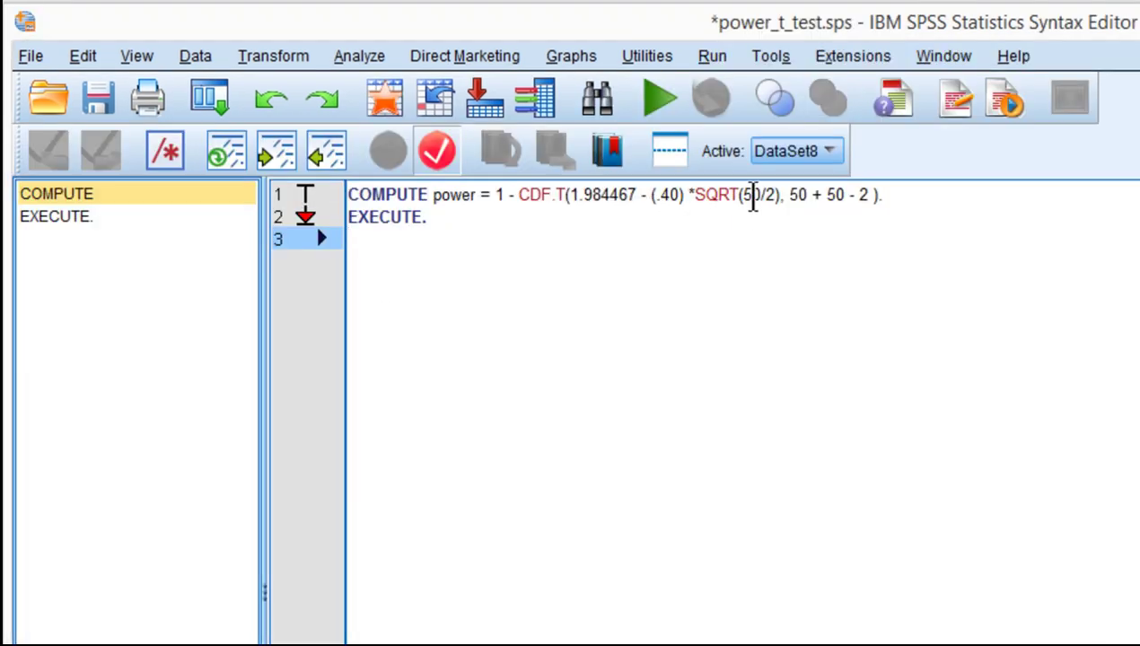
{"action": "left_click", "coordinate": [754, 195]}
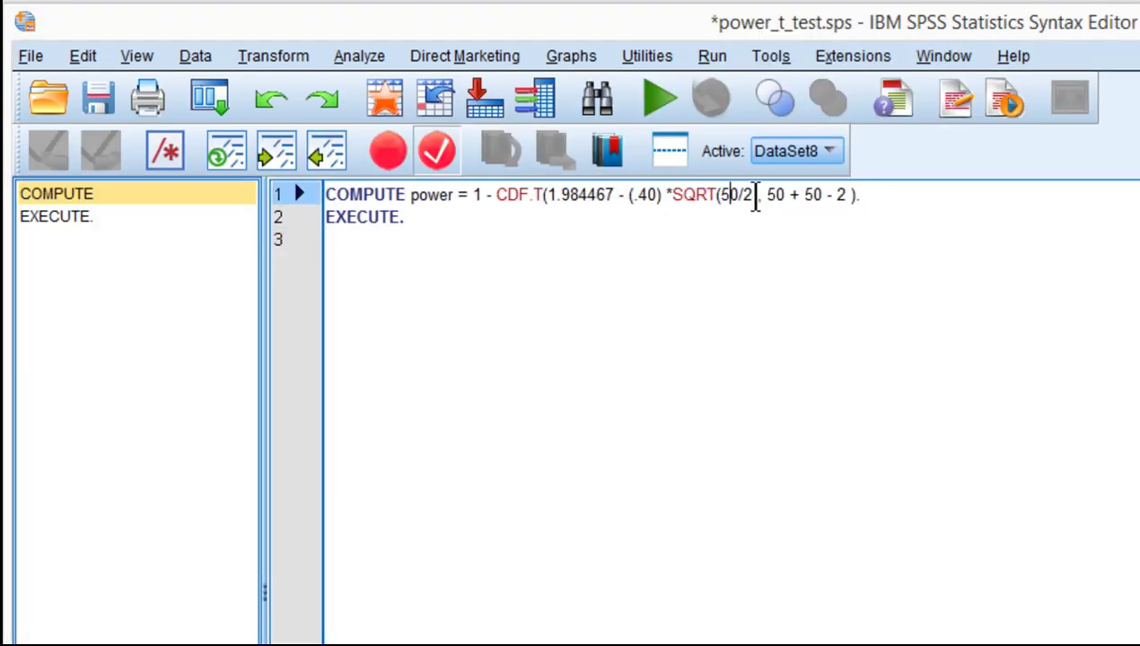
Change the group sizes in the degrees of freedom to 175 and 25.
{"action": "left_click", "coordinate": [766, 194]}
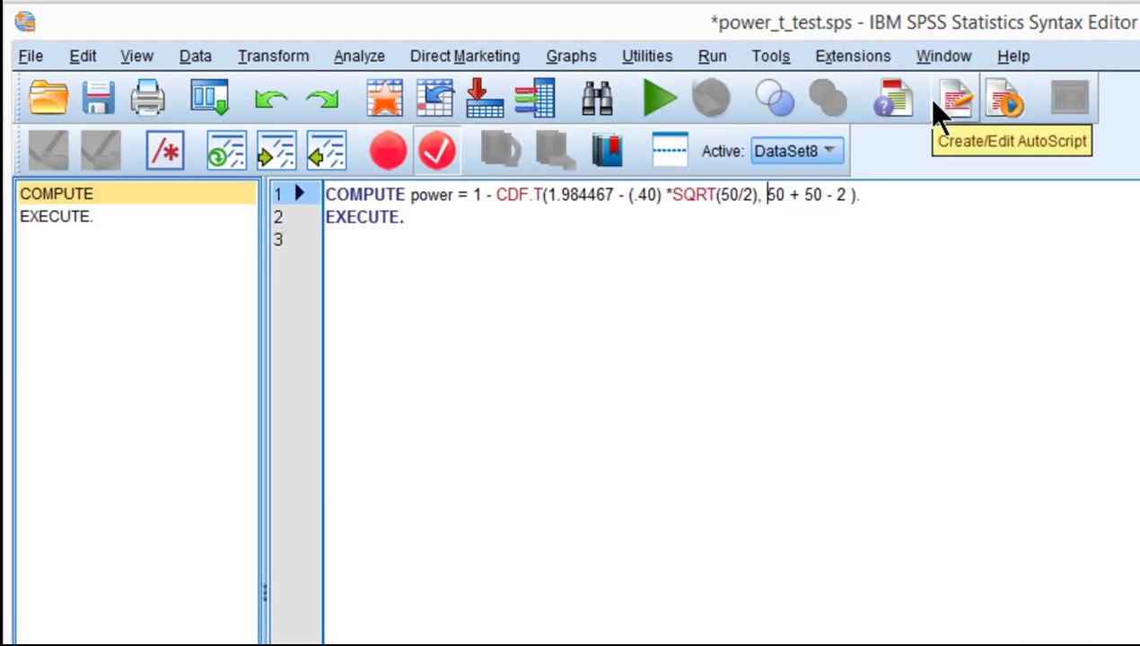
{"action": "key", "text": "shift+Right"}
{"action": "key", "text": "shift+Right"}
{"action": "type", "text": "175"}
{"action": "key", "text": "Right"}
{"action": "key", "text": "Right"}
{"action": "key", "text": "Right"}
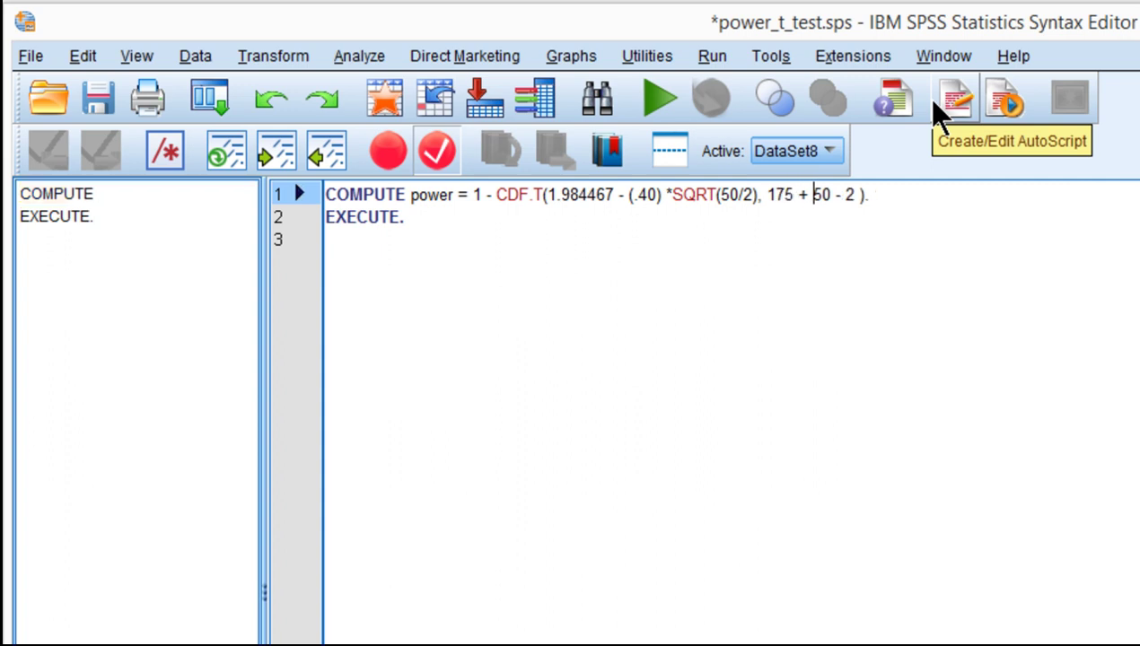
{"action": "key", "text": "shift+Right"}
{"action": "key", "text": "shift+Right"}
{"action": "type", "text": "25"}
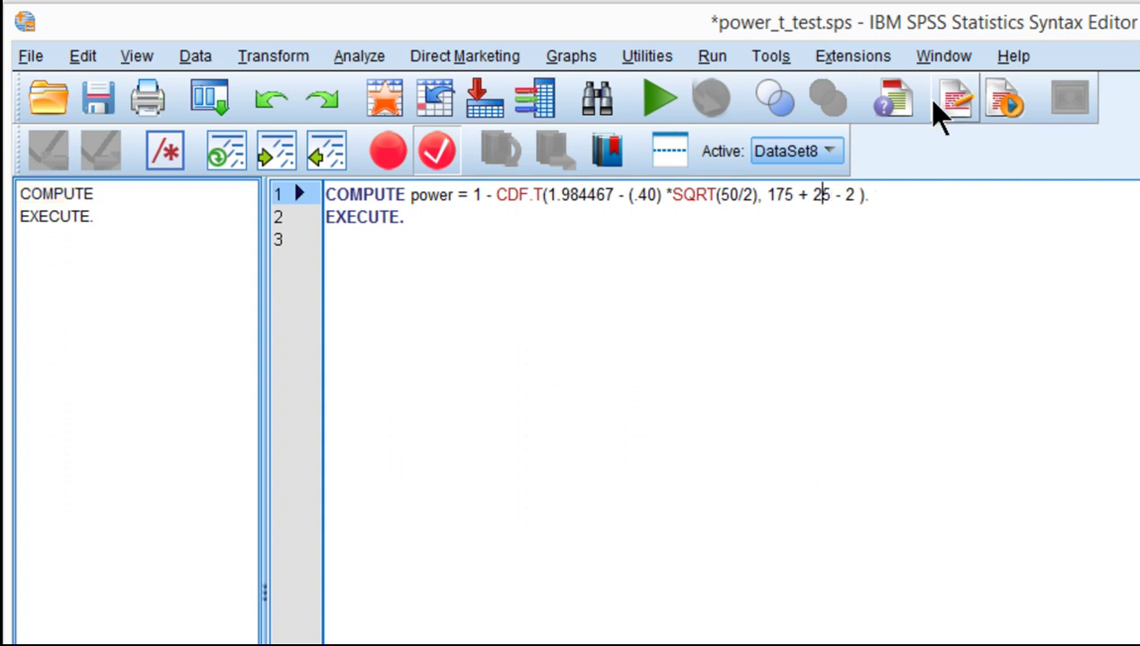
{"action": "key", "text": "Left"}
{"action": "key", "text": "Left"}
{"action": "key", "text": "Left"}
{"action": "key", "text": "Left"}
{"action": "key", "text": "Left"}
{"action": "key", "text": "Left"}
{"action": "key", "text": "Left"}
{"action": "key", "text": "Left"}
{"action": "key", "text": "Left"}
{"action": "key", "text": "Left"}
{"action": "key", "text": "Left"}
{"action": "key", "text": "Left"}
{"action": "key", "text": "Left"}
{"action": "key", "text": "Right"}
Edit Excel cell D1 to =HARMEAN(175,25), giving 43.750.
{"action": "key", "text": "alt+Tab"}
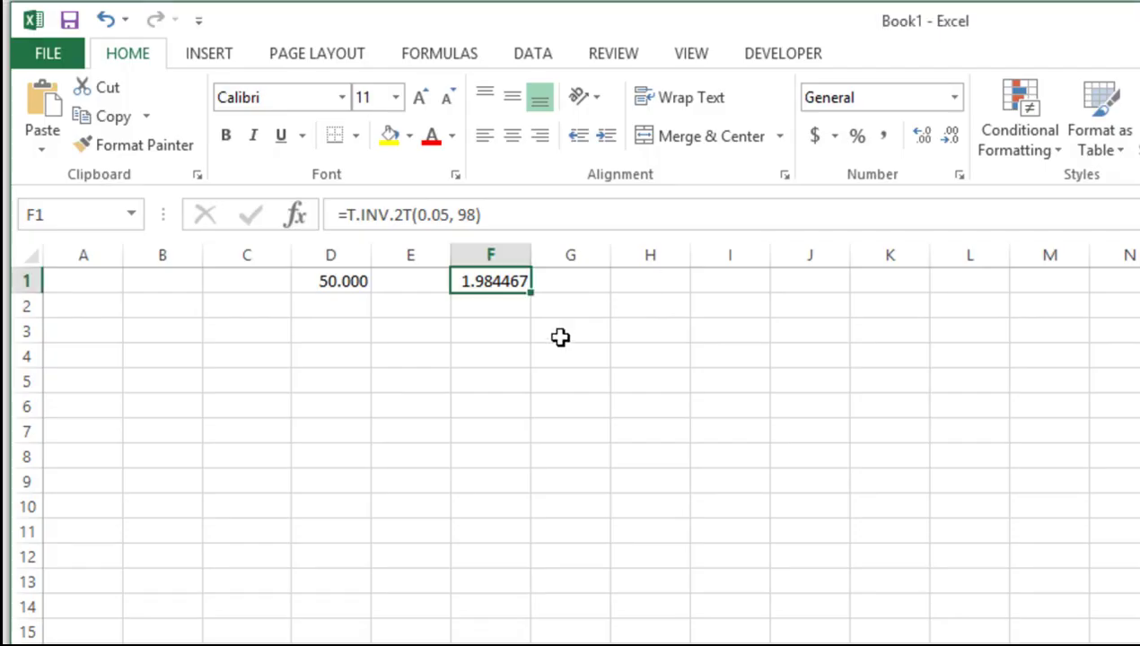
{"action": "left_click", "coordinate": [328, 259]}
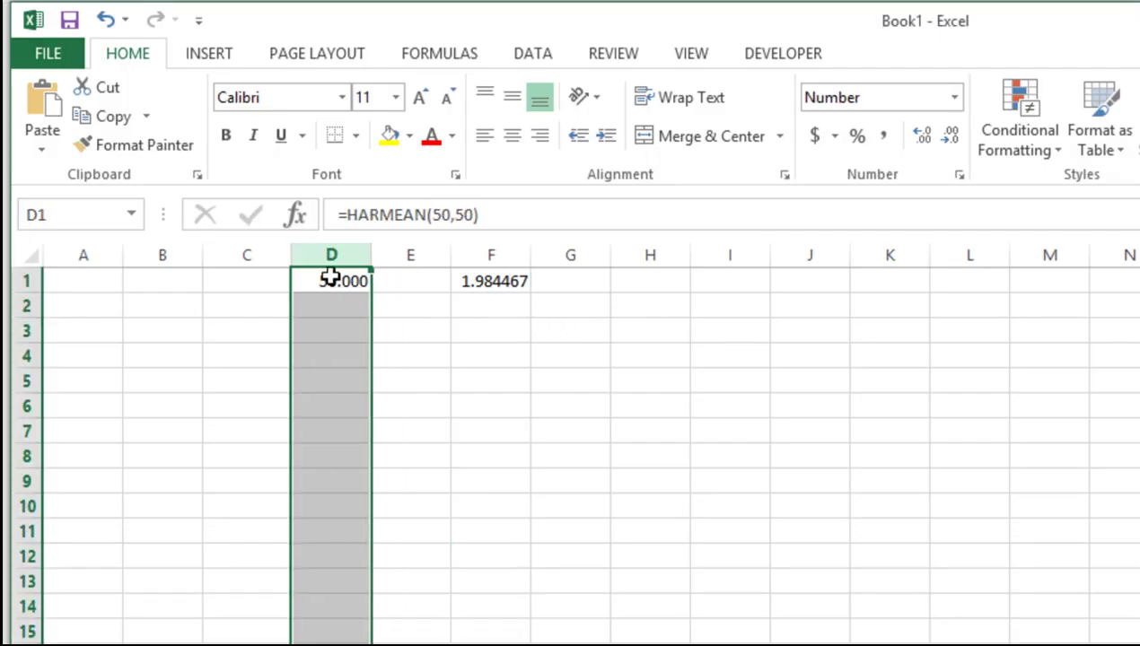
{"action": "left_click", "coordinate": [331, 280]}
{"action": "left_click", "coordinate": [441, 216]}
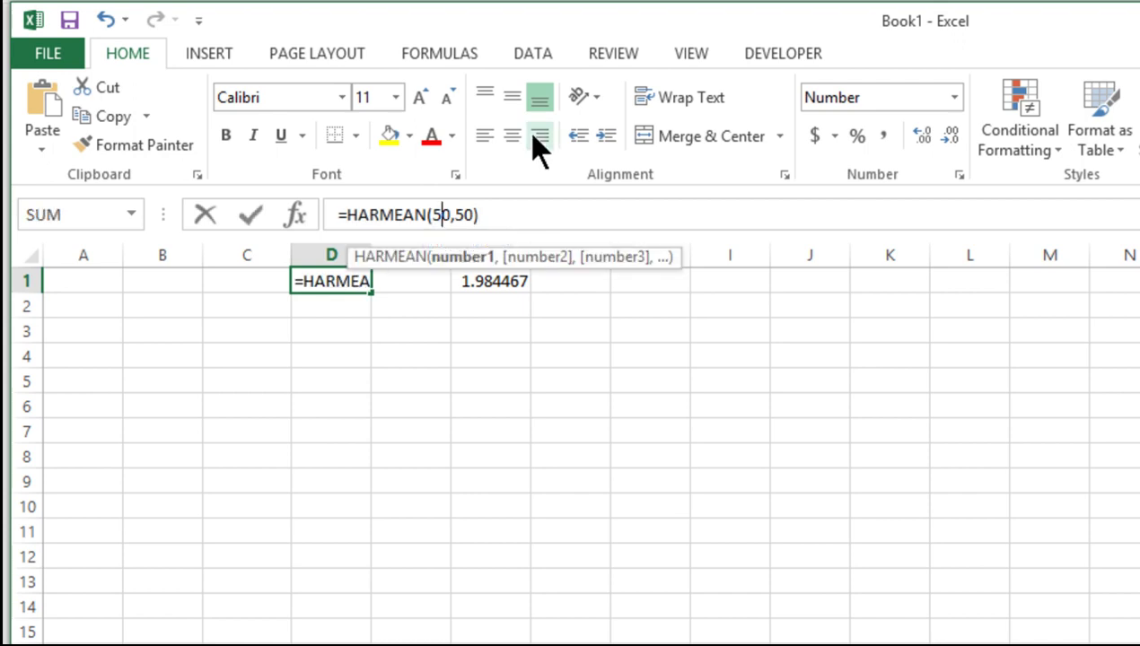
{"action": "key", "text": "Left"}
{"action": "key", "text": "shift+Right"}
{"action": "key", "text": "shift+Right"}
{"action": "type", "text": "1"}
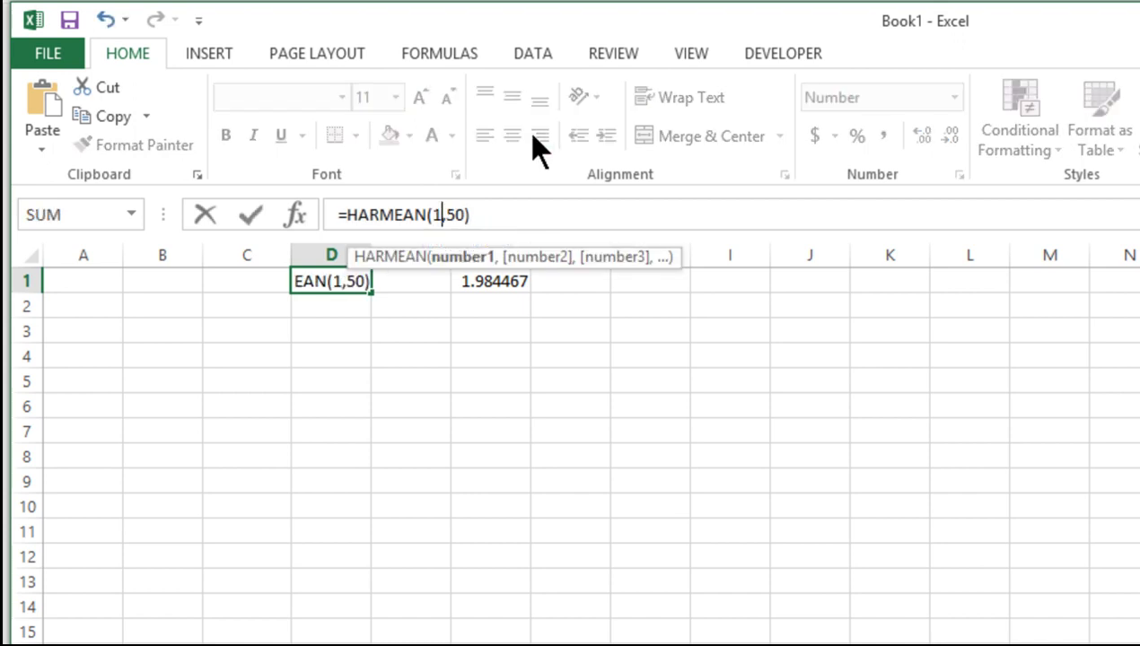
{"action": "type", "text": "75"}
{"action": "key", "text": "Right"}
{"action": "key", "text": "Right"}
{"action": "key", "text": "Right"}
{"action": "key", "text": "shift+Left"}
{"action": "key", "text": "shift+Left"}
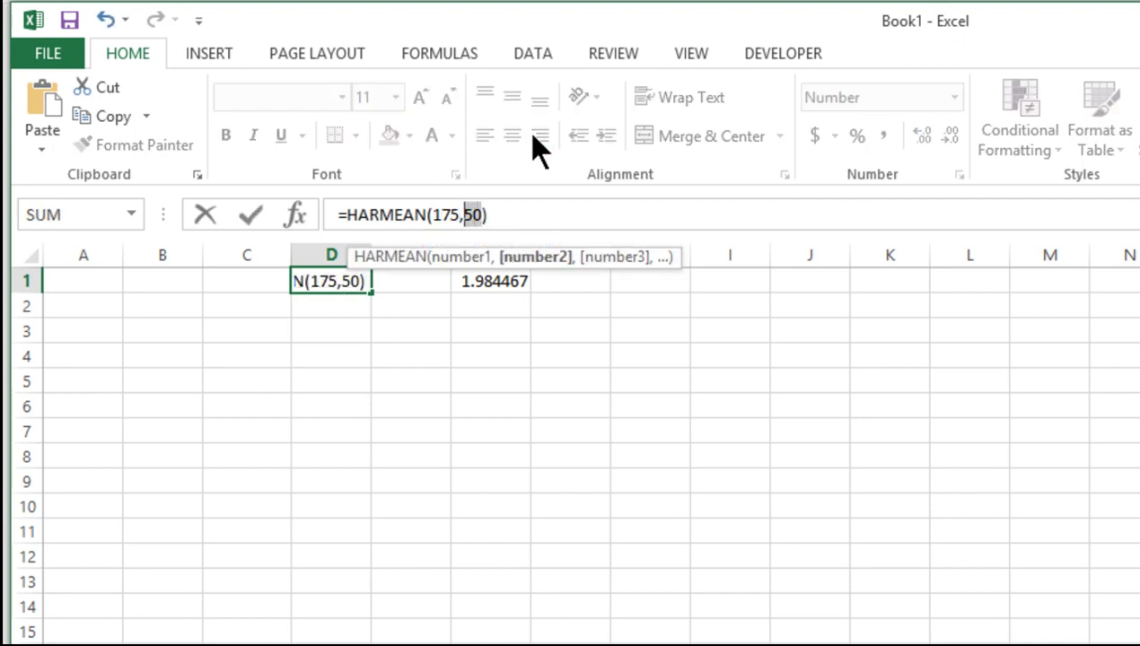
{"action": "type", "text": "25"}
{"action": "key", "text": "ctrl+Return"}
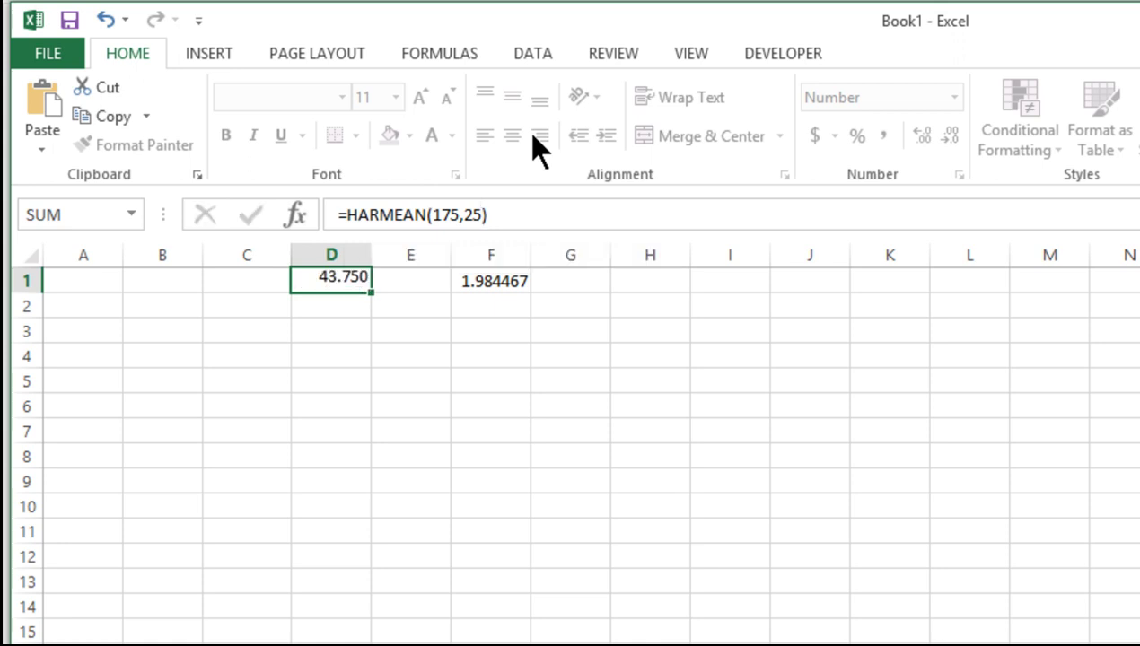
{"action": "key", "text": "Up"}
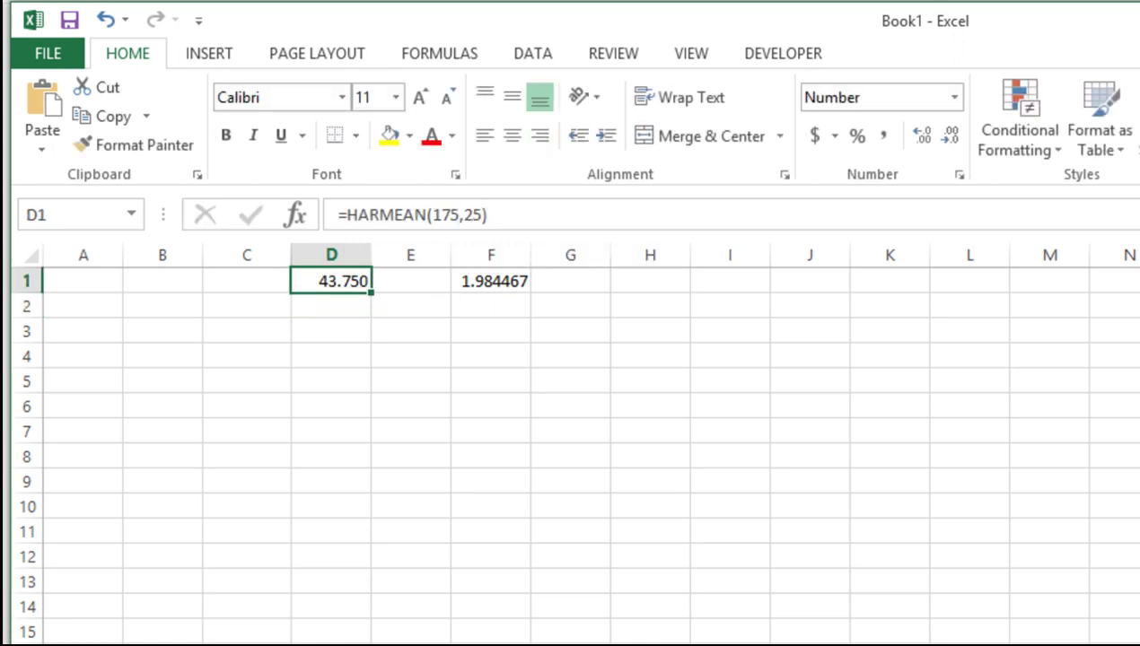
Replace the 50 inside SQRT(50/2) with 43.75 in the COMPUTE line.
{"action": "key", "text": "alt+Tab"}
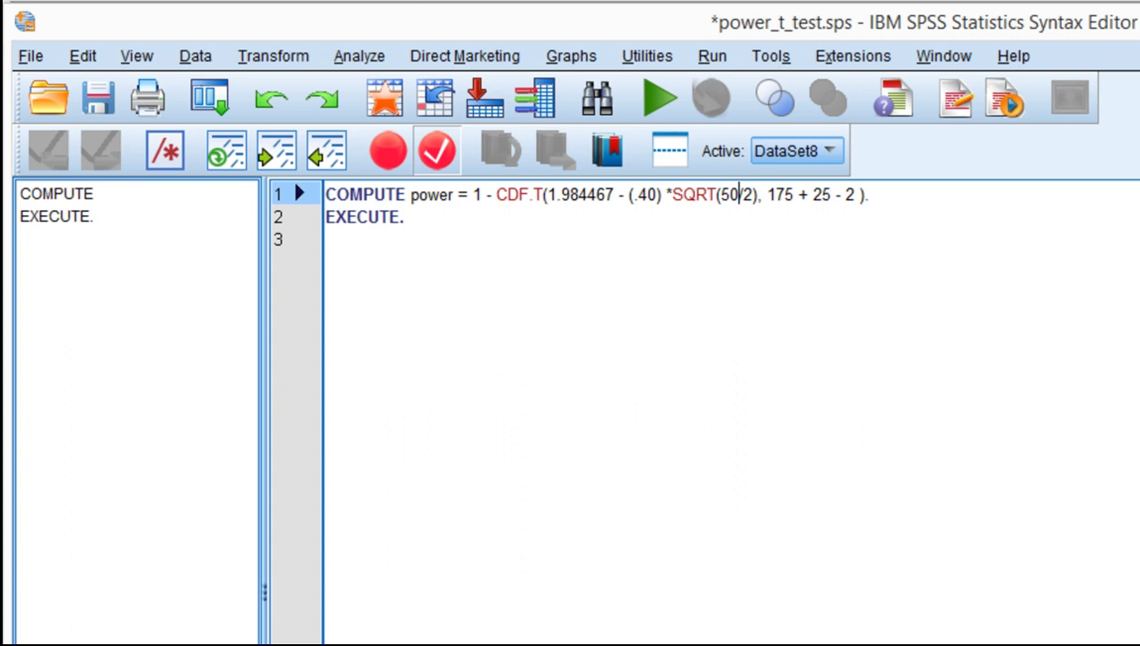
{"action": "key", "text": "shift+Left"}
{"action": "key", "text": "shift+Left"}
{"action": "type", "text": "43.75"}
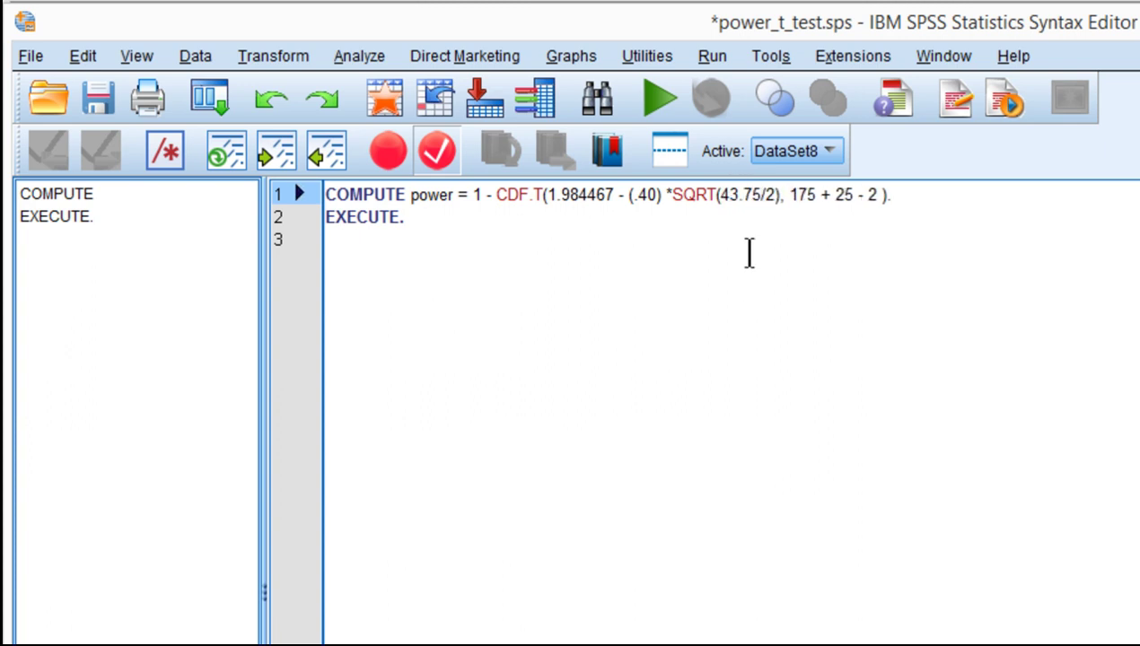
{"action": "key", "text": "Left"}
{"action": "key", "text": "Left"}
{"action": "key", "text": "Left"}
{"action": "key", "text": "Left"}
{"action": "key", "text": "Left"}
{"action": "key", "text": "Left"}
{"action": "key", "text": "Left"}
{"action": "key", "text": "Left"}
{"action": "key", "text": "Left"}
{"action": "key", "text": "Left"}
{"action": "key", "text": "Left"}
{"action": "key", "text": "Left"}
{"action": "key", "text": "Left"}
{"action": "key", "text": "Left"}
{"action": "key", "text": "Left"}
{"action": "key", "text": "Left"}
{"action": "key", "text": "Left"}
{"action": "key", "text": "Left"}
{"action": "key", "text": "Left"}
{"action": "key", "text": "Left"}
Change Excel cell F1's degrees of freedom to 198, giving critical t 1.972017.
{"action": "key", "text": "alt+Tab"}
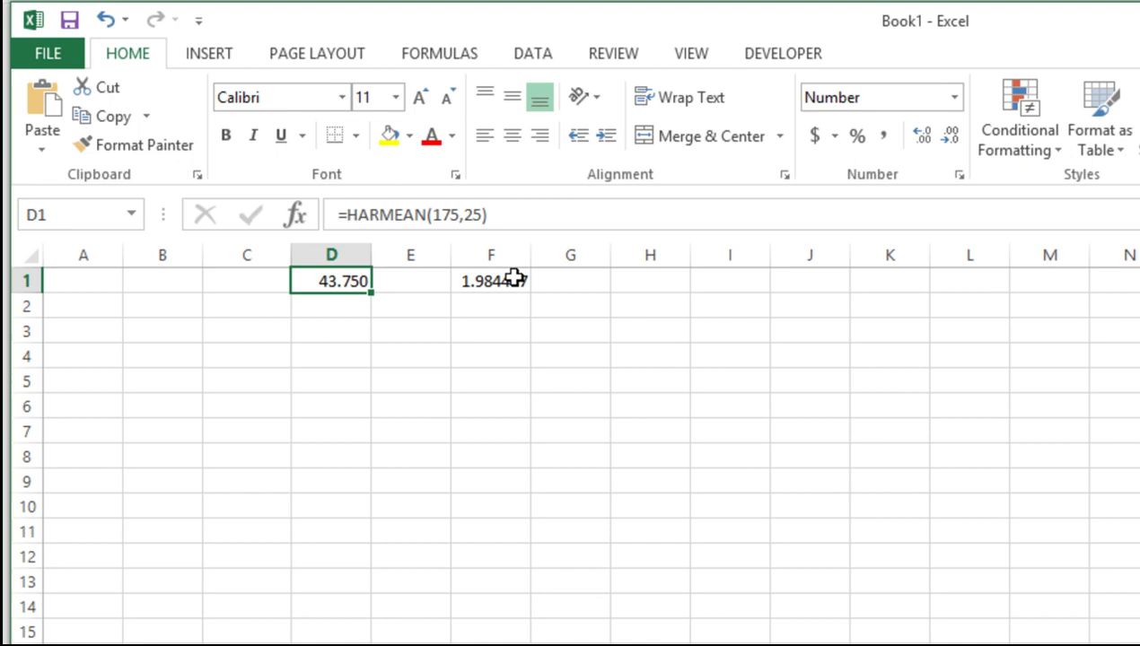
{"action": "left_click", "coordinate": [515, 279]}
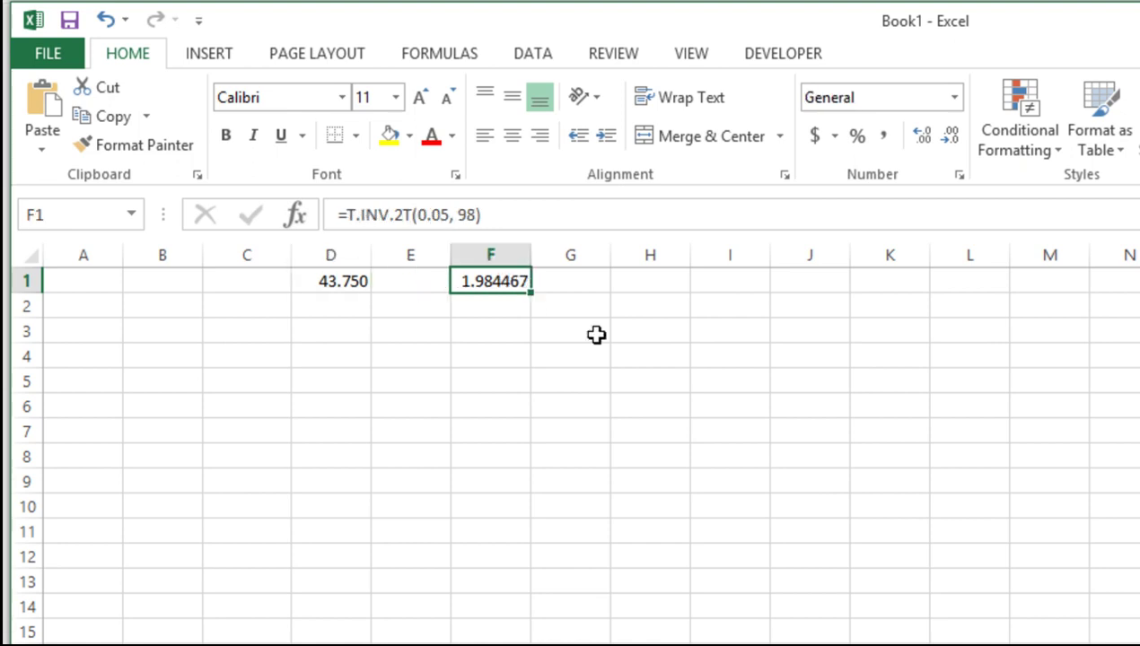
{"action": "left_click", "coordinate": [451, 223]}
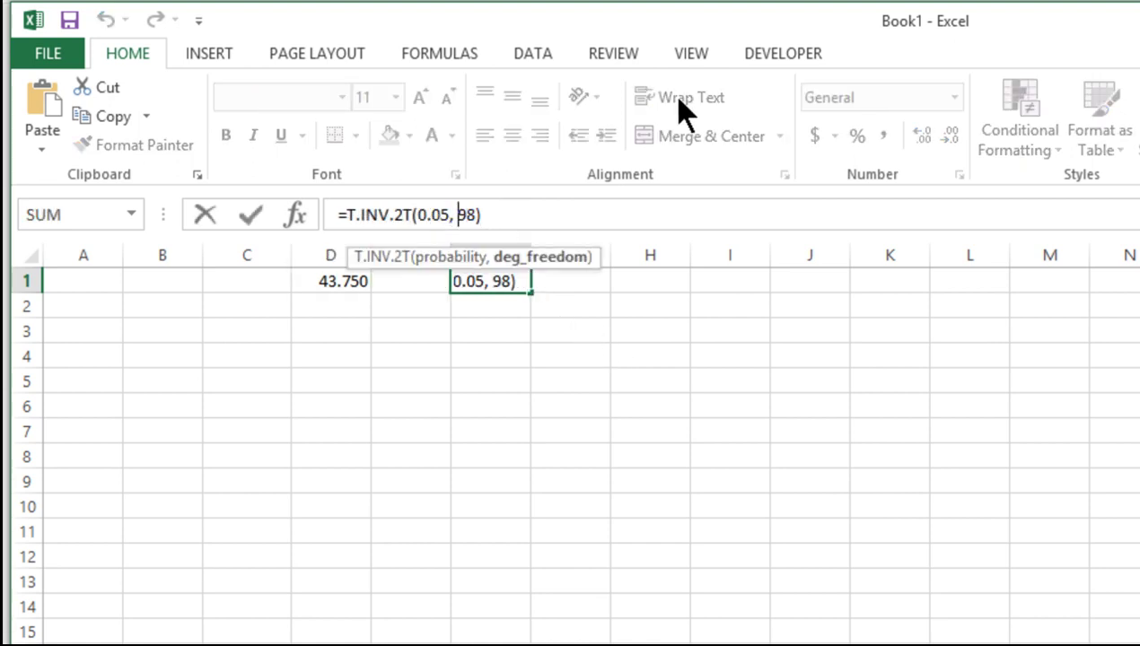
{"action": "type", "text": "1"}
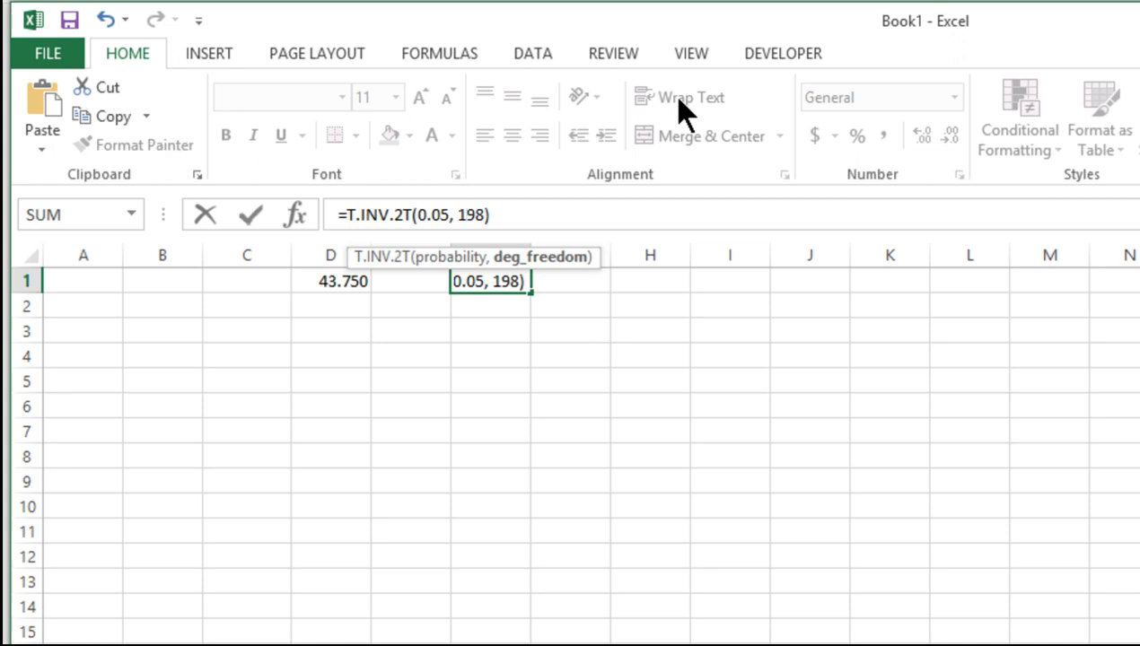
{"action": "key", "text": "Return"}
{"action": "key", "text": "Up"}
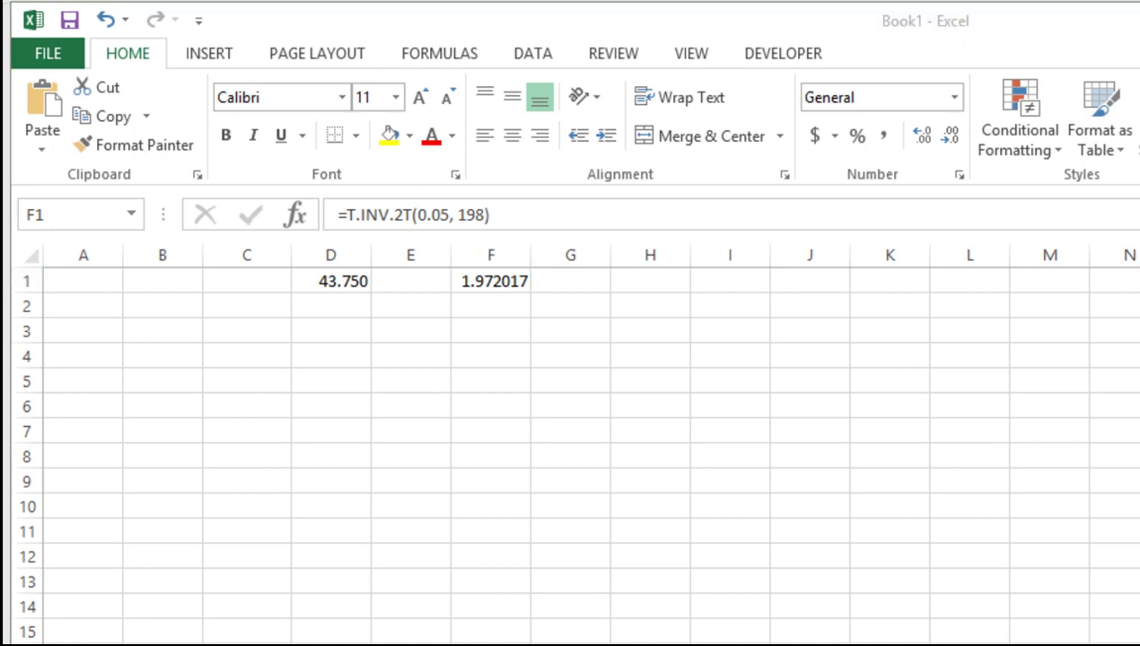
Replace critical value 1.984467 with 1.972017 and rename the target variable to power2.
{"action": "key", "text": "shift+Left"}
{"action": "key", "text": "shift+Left"}
{"action": "key", "text": "shift+Left"}
{"action": "key", "text": "shift+Left"}
{"action": "key", "text": "shift+Left"}
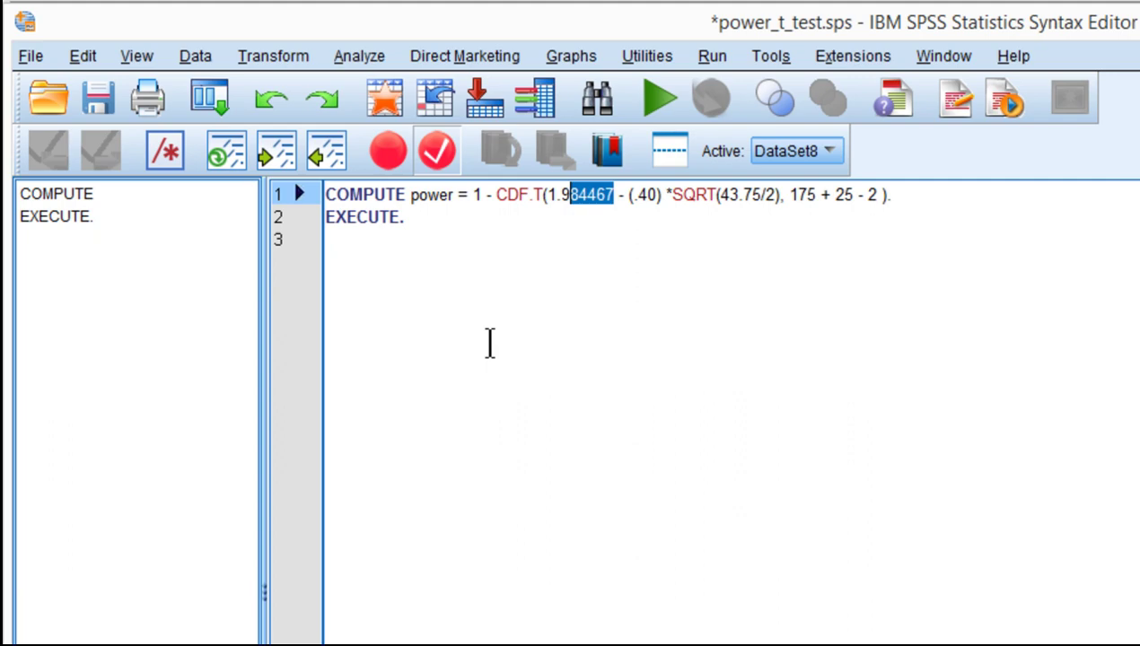
{"action": "type", "text": "72"}
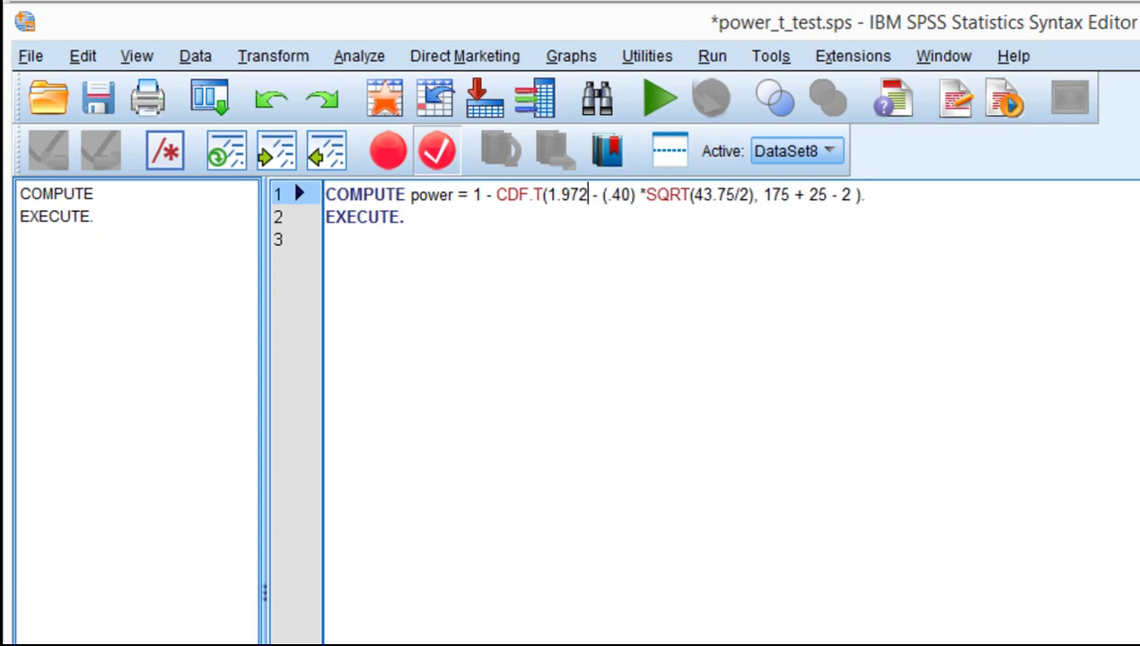
{"action": "key", "text": "alt+Tab"}
{"action": "key", "text": "alt+Tab"}
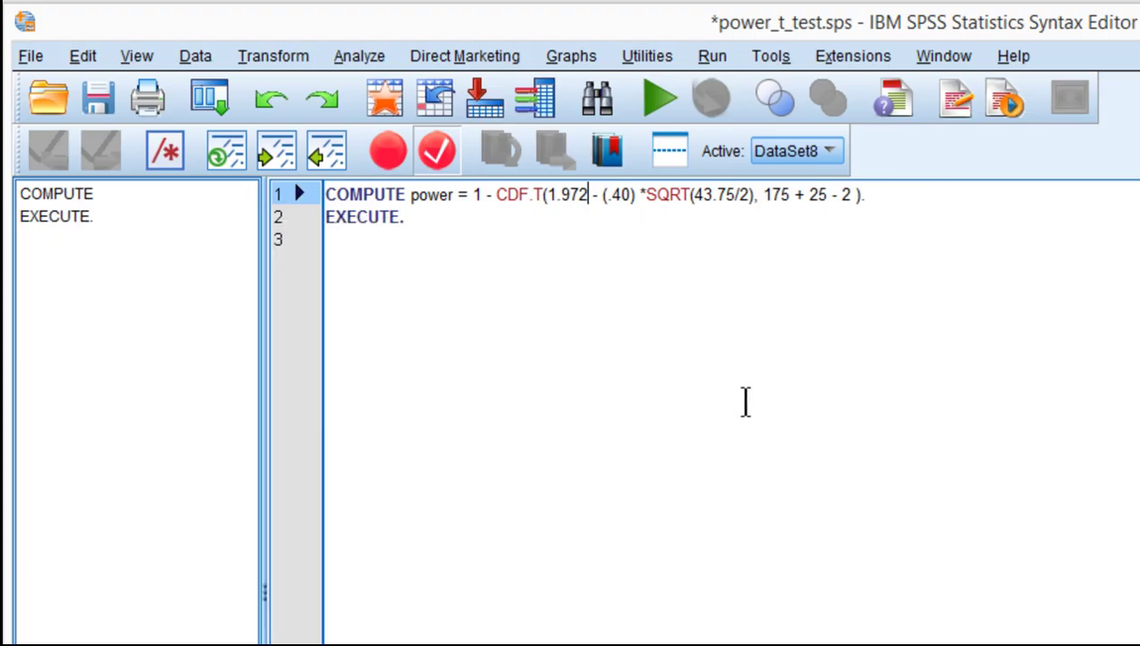
{"action": "type", "text": "017"}
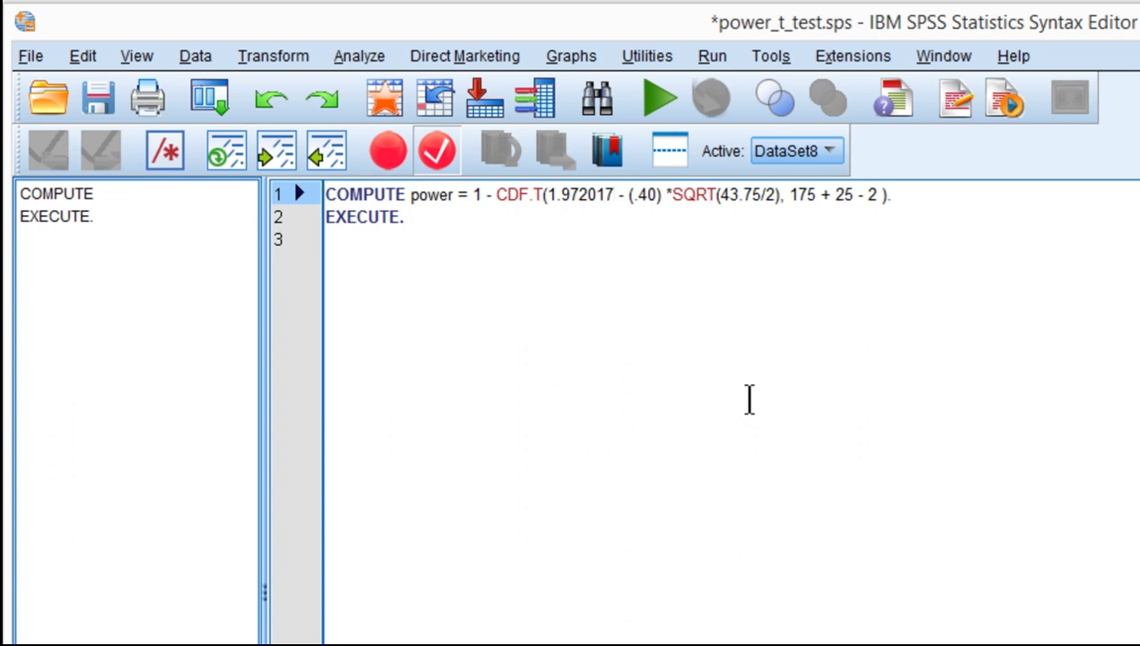
{"action": "left_click", "coordinate": [549, 235]}
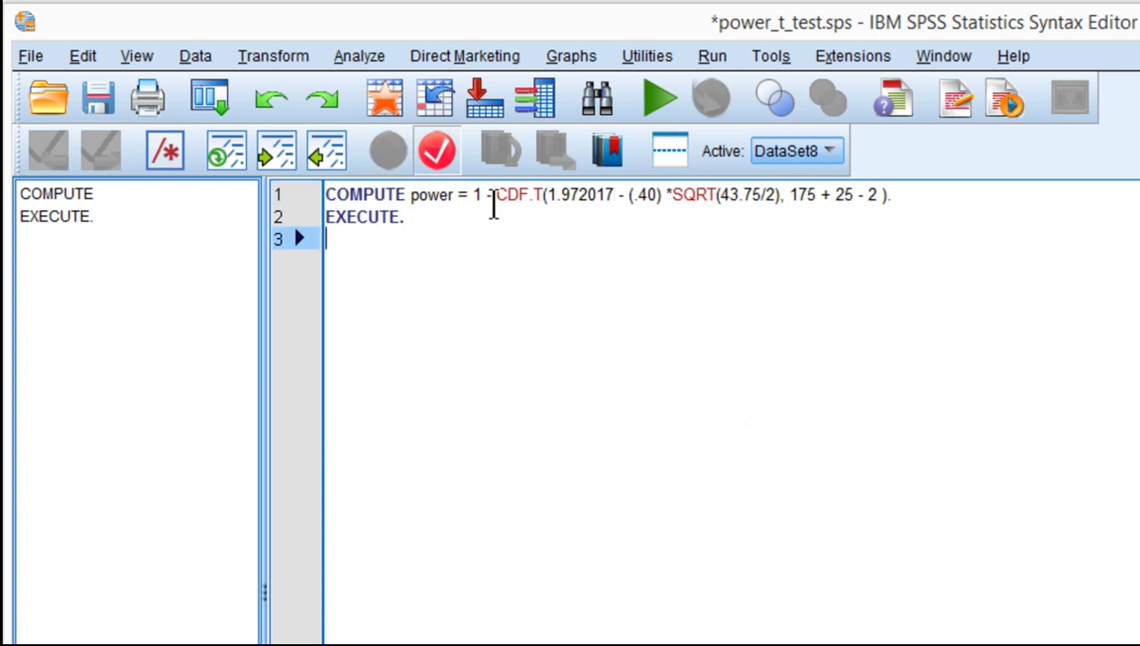
{"action": "left_click", "coordinate": [453, 195]}
{"action": "type", "text": "2"}
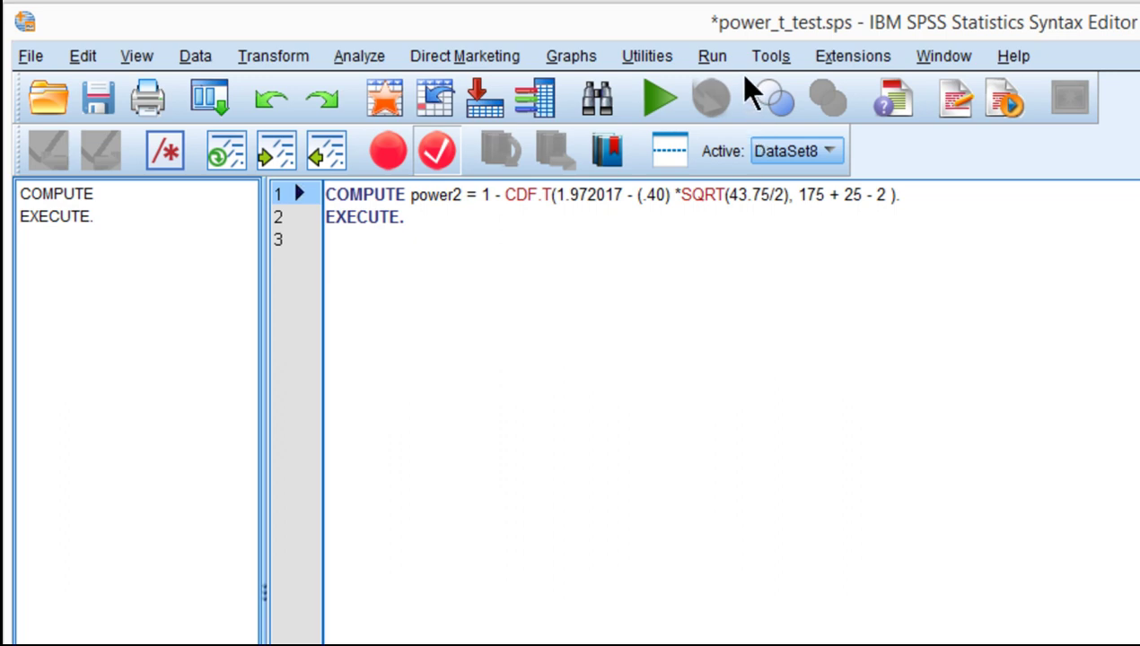
Run all the syntax so the new power2 column appears in the Data Editor.
{"action": "left_click", "coordinate": [721, 65]}
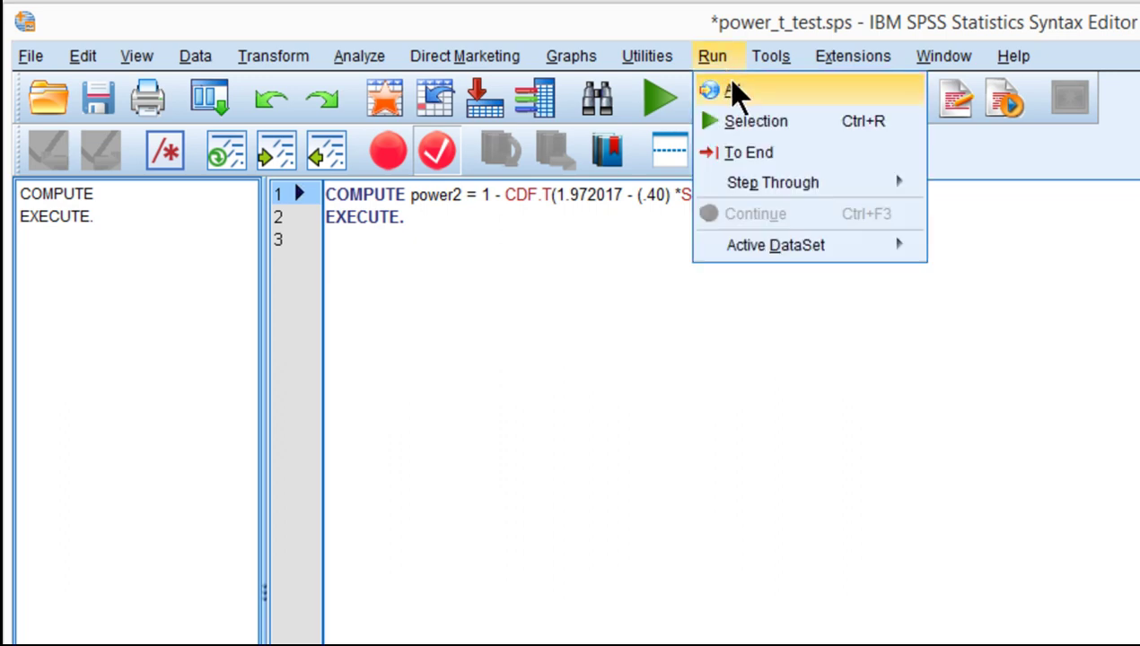
{"action": "left_click", "coordinate": [729, 90]}
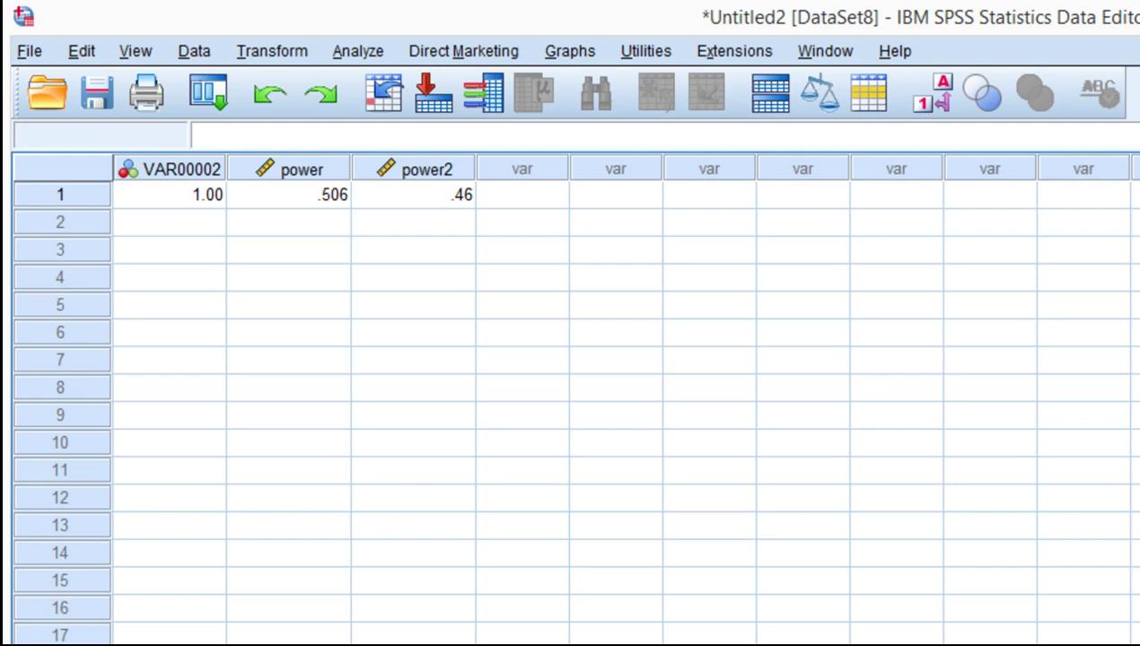
{"action": "left_click", "coordinate": [449, 199]}
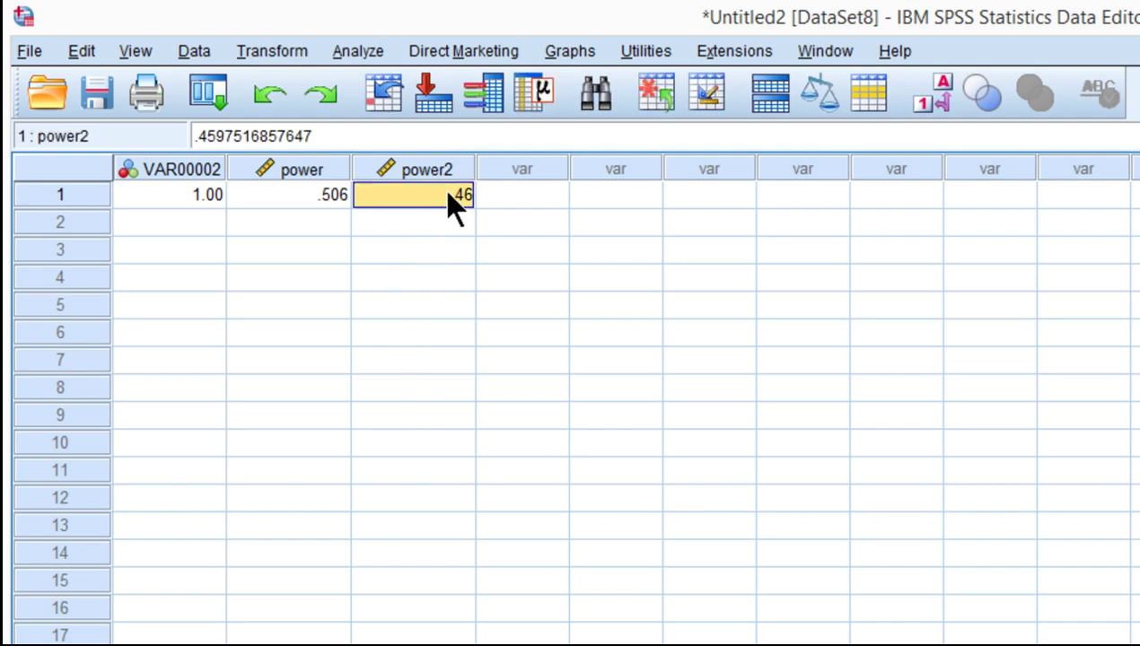
Set power2 to 3 decimals so it shows .460 beside power's .506.
{"action": "key", "text": "ctrl+t"}
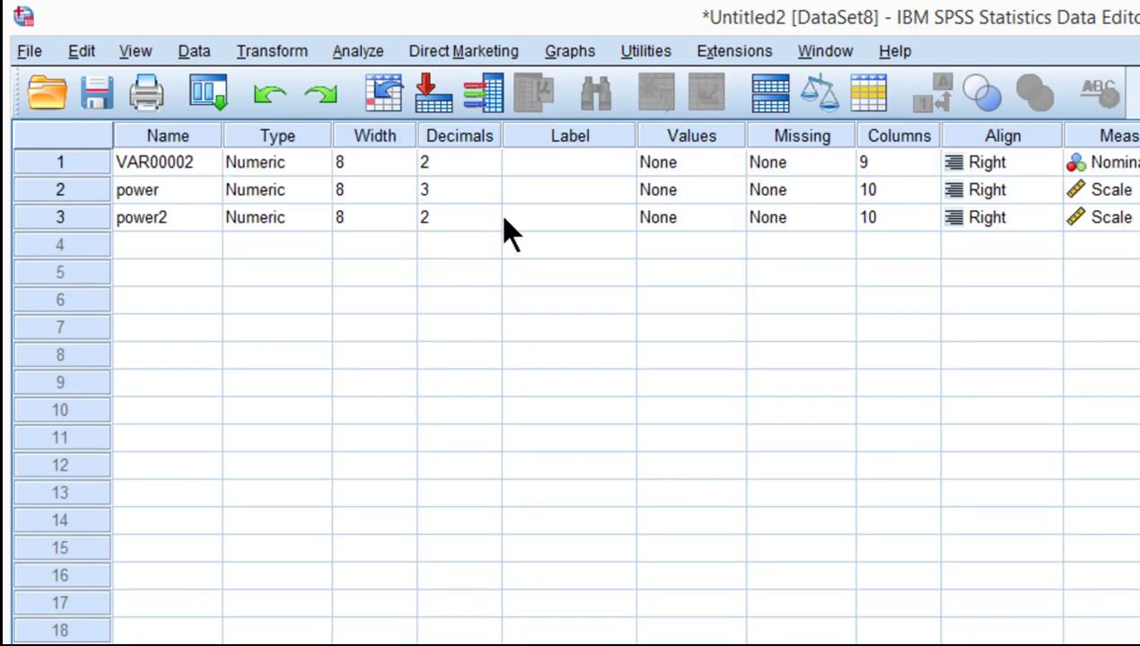
{"action": "left_click", "coordinate": [471, 224]}
{"action": "type", "text": "3"}
{"action": "key", "text": "ctrl+t"}
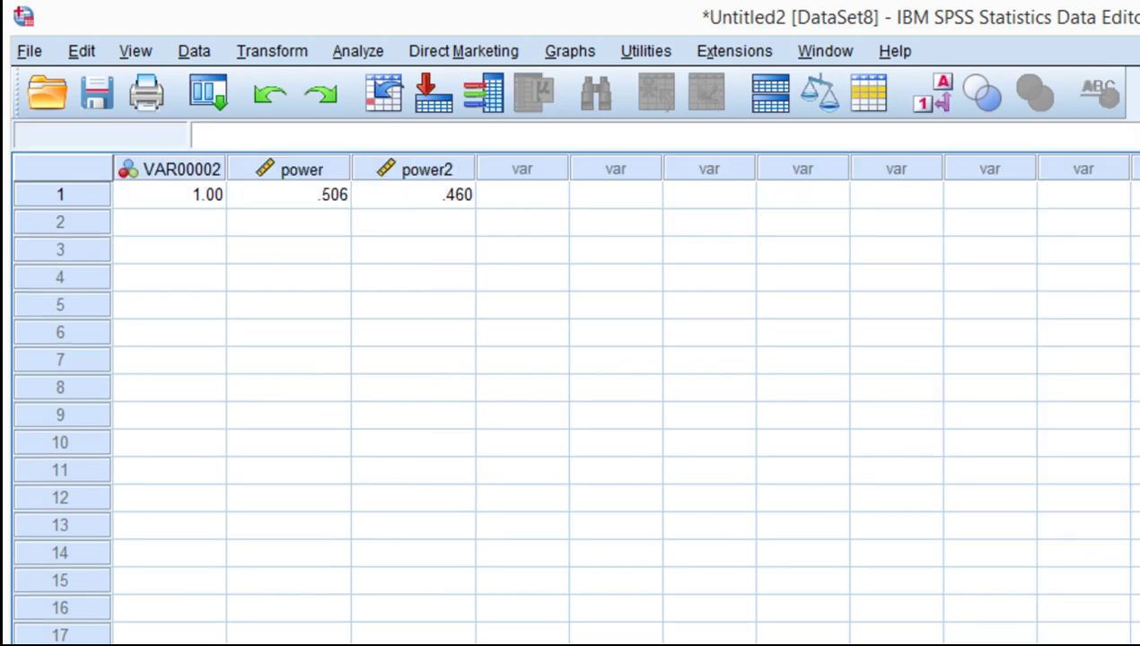
{"action": "left_click", "coordinate": [463, 194]}
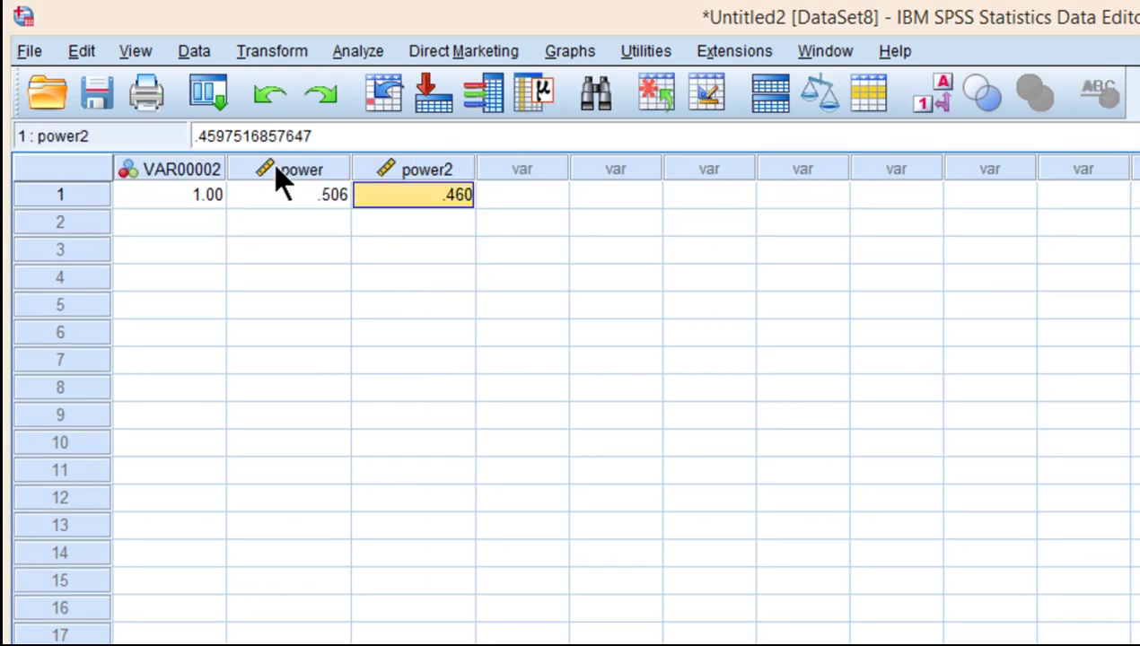
{"action": "left_click", "coordinate": [288, 199]}
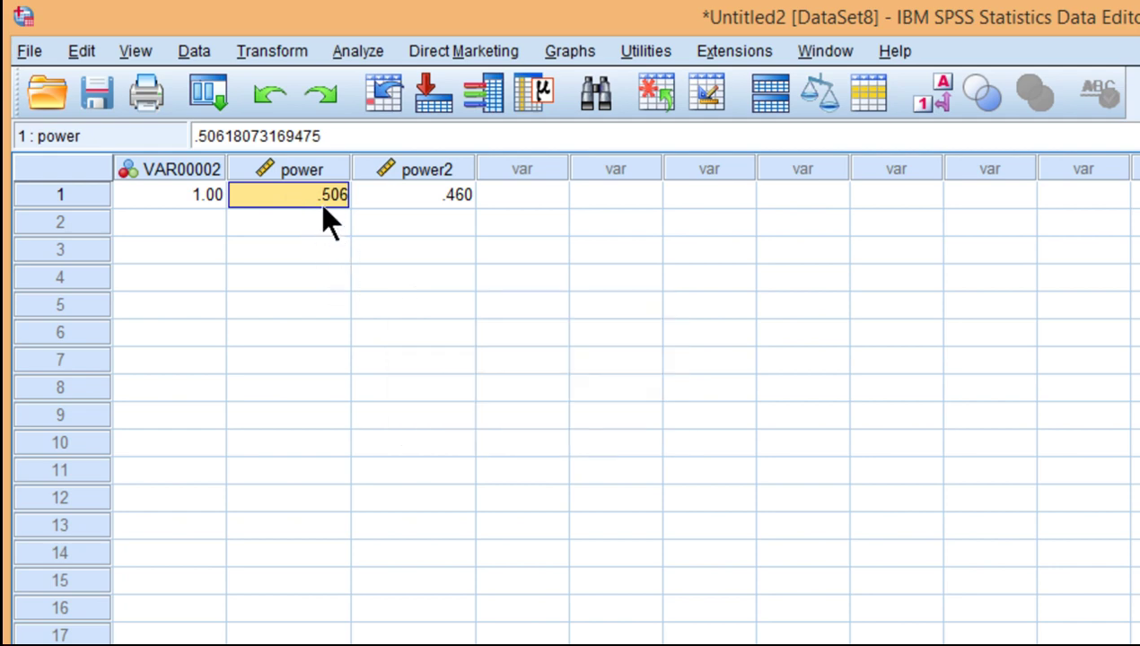
{"action": "left_click", "coordinate": [384, 201]}
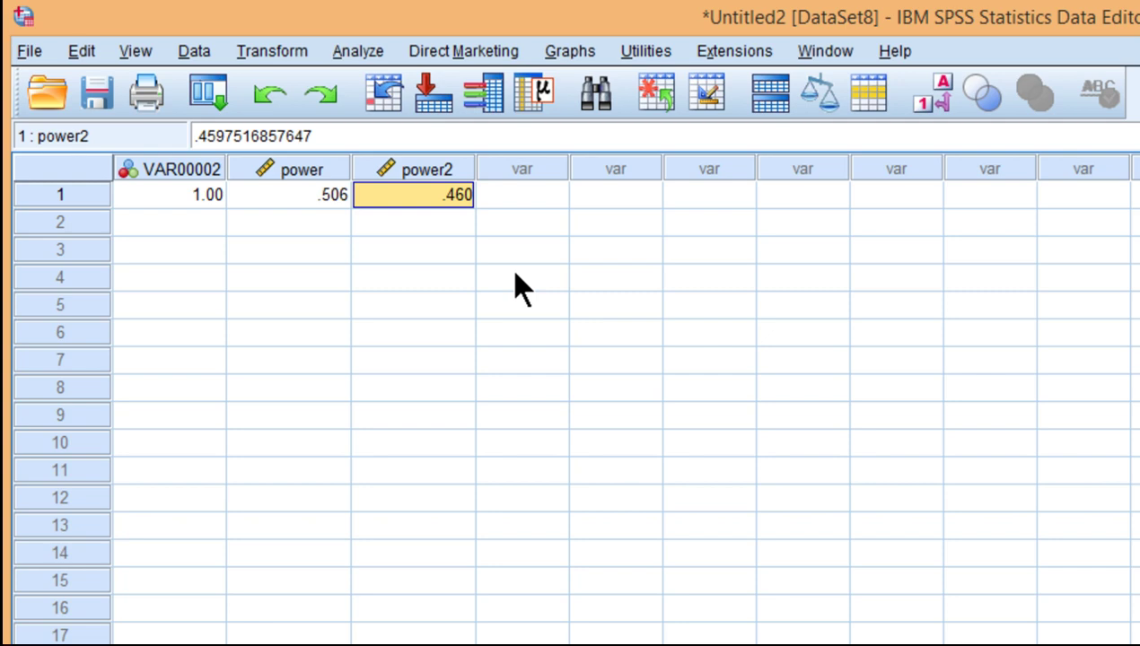
{"action": "key", "text": "Left"}
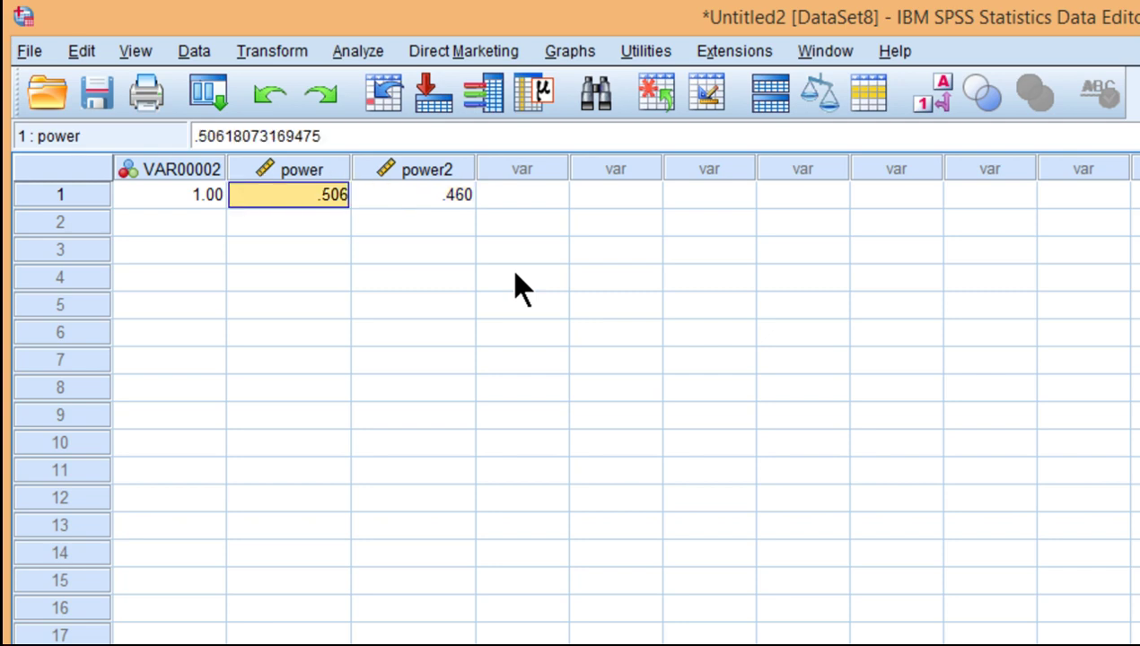